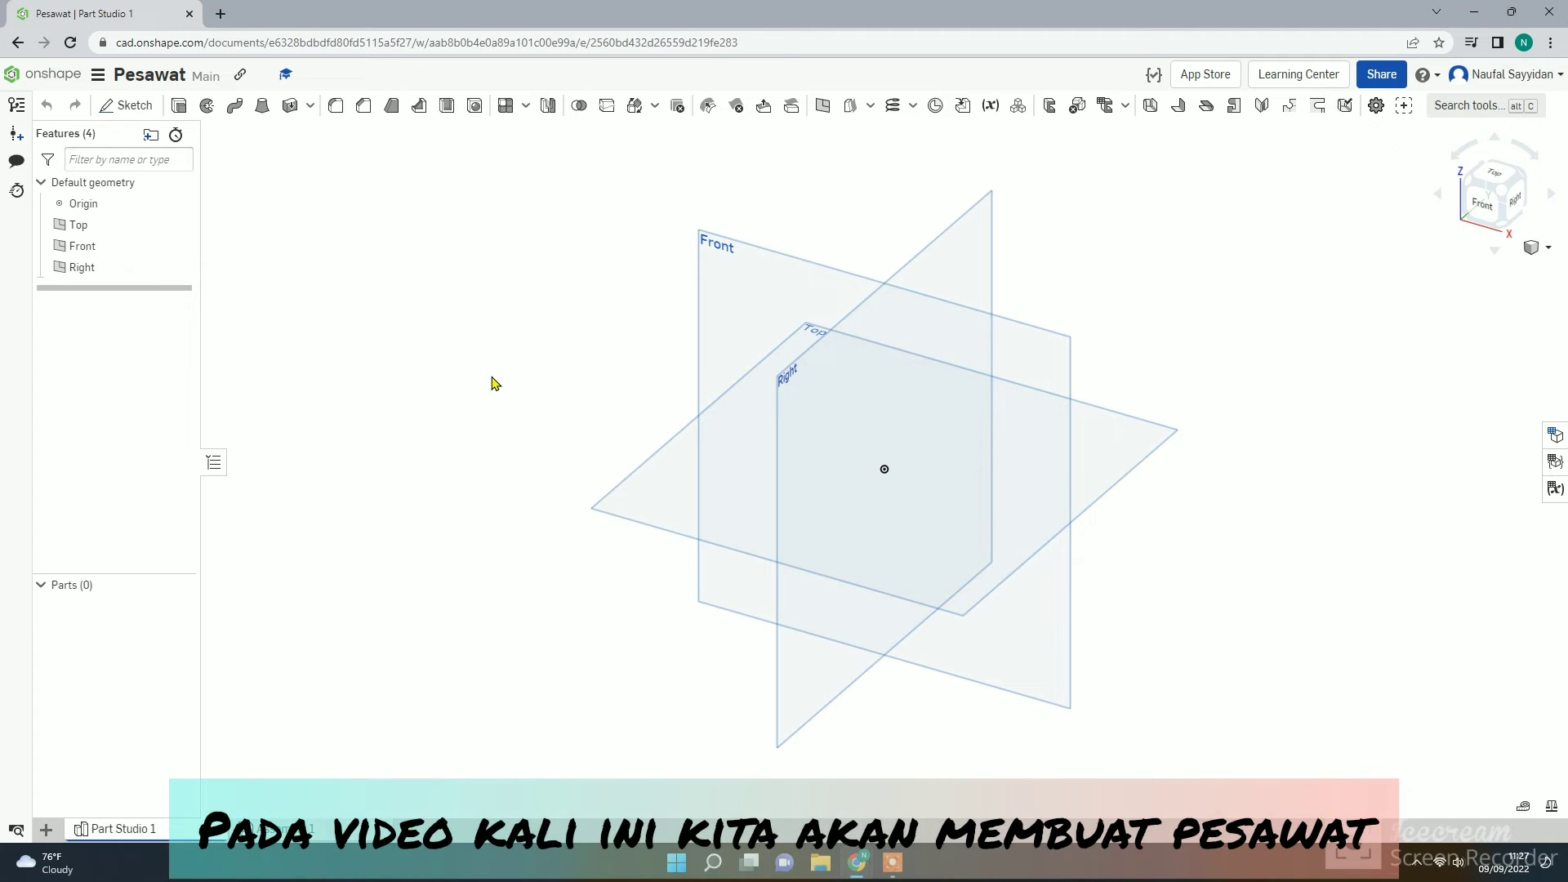
{"action": "left_click", "coordinate": [185, 76]}
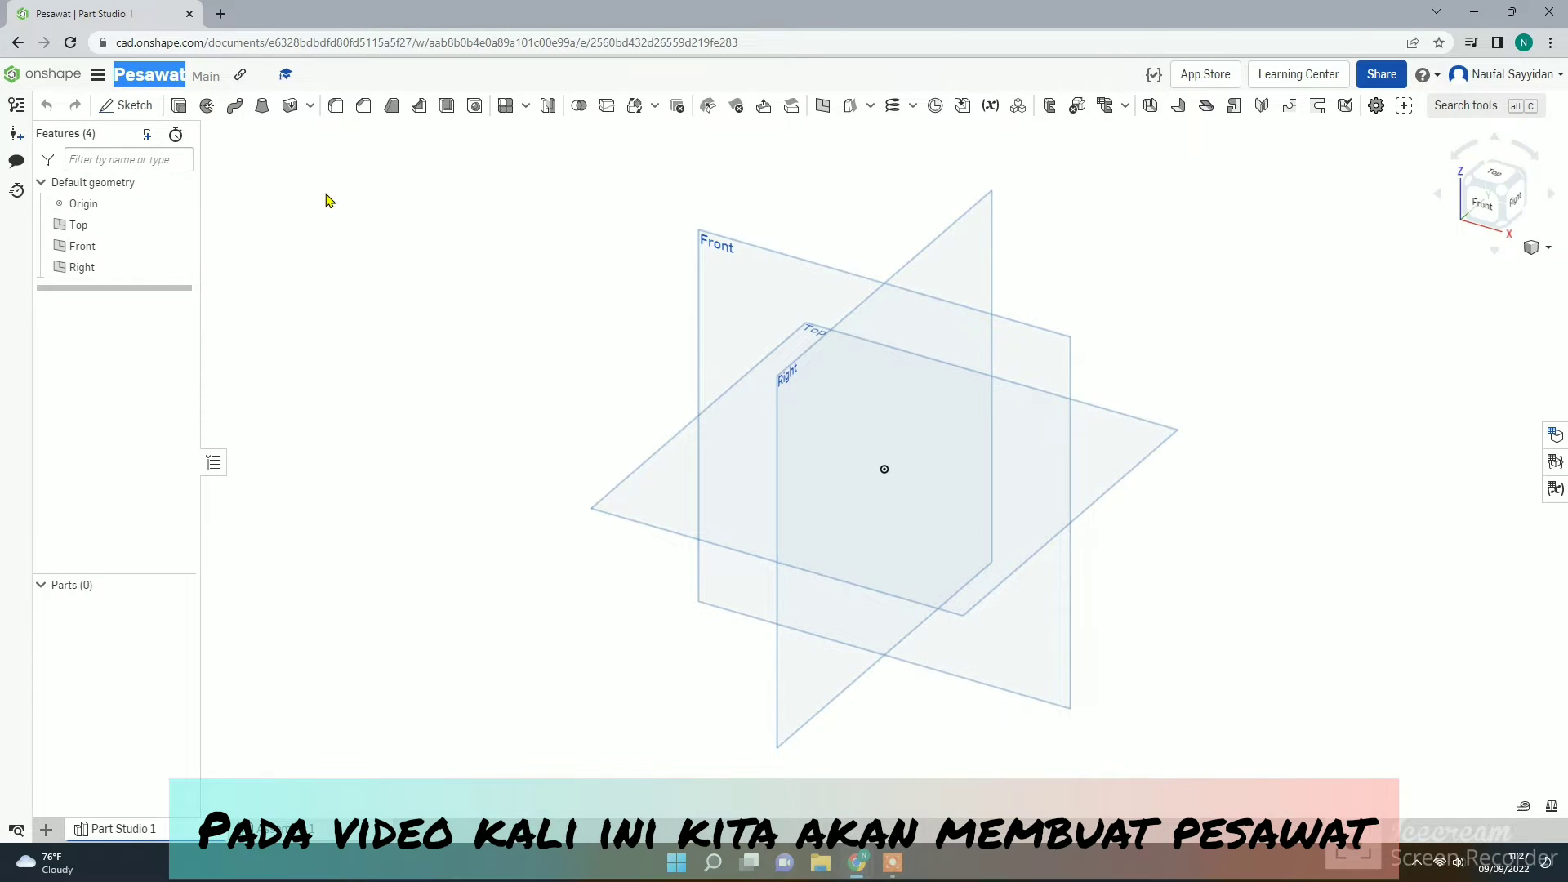
{"action": "left_click", "coordinate": [191, 73]}
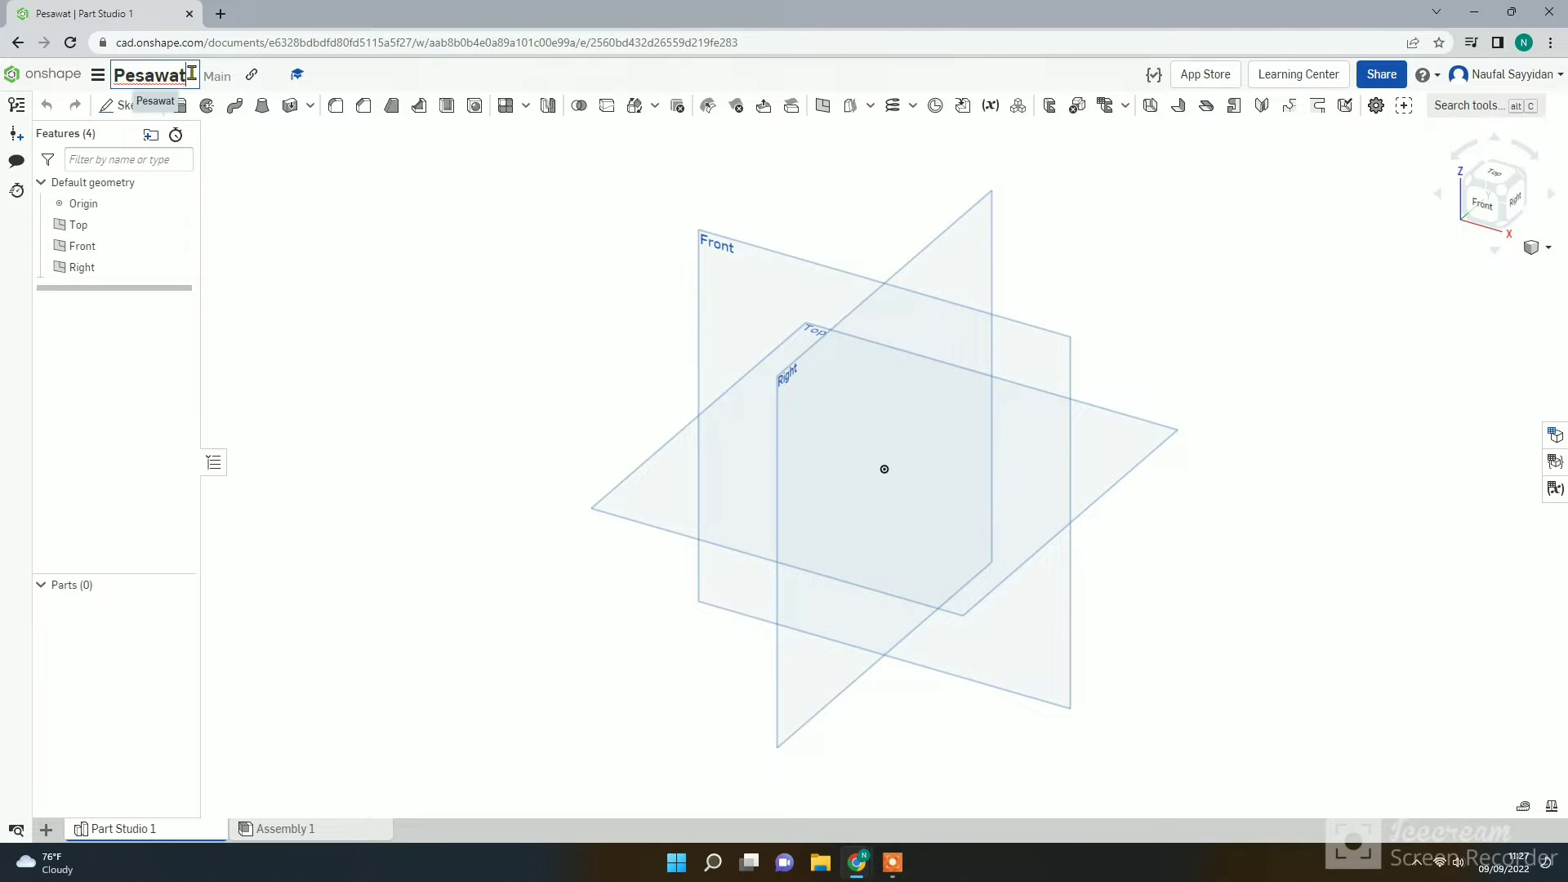
{"action": "left_click", "coordinate": [279, 162]}
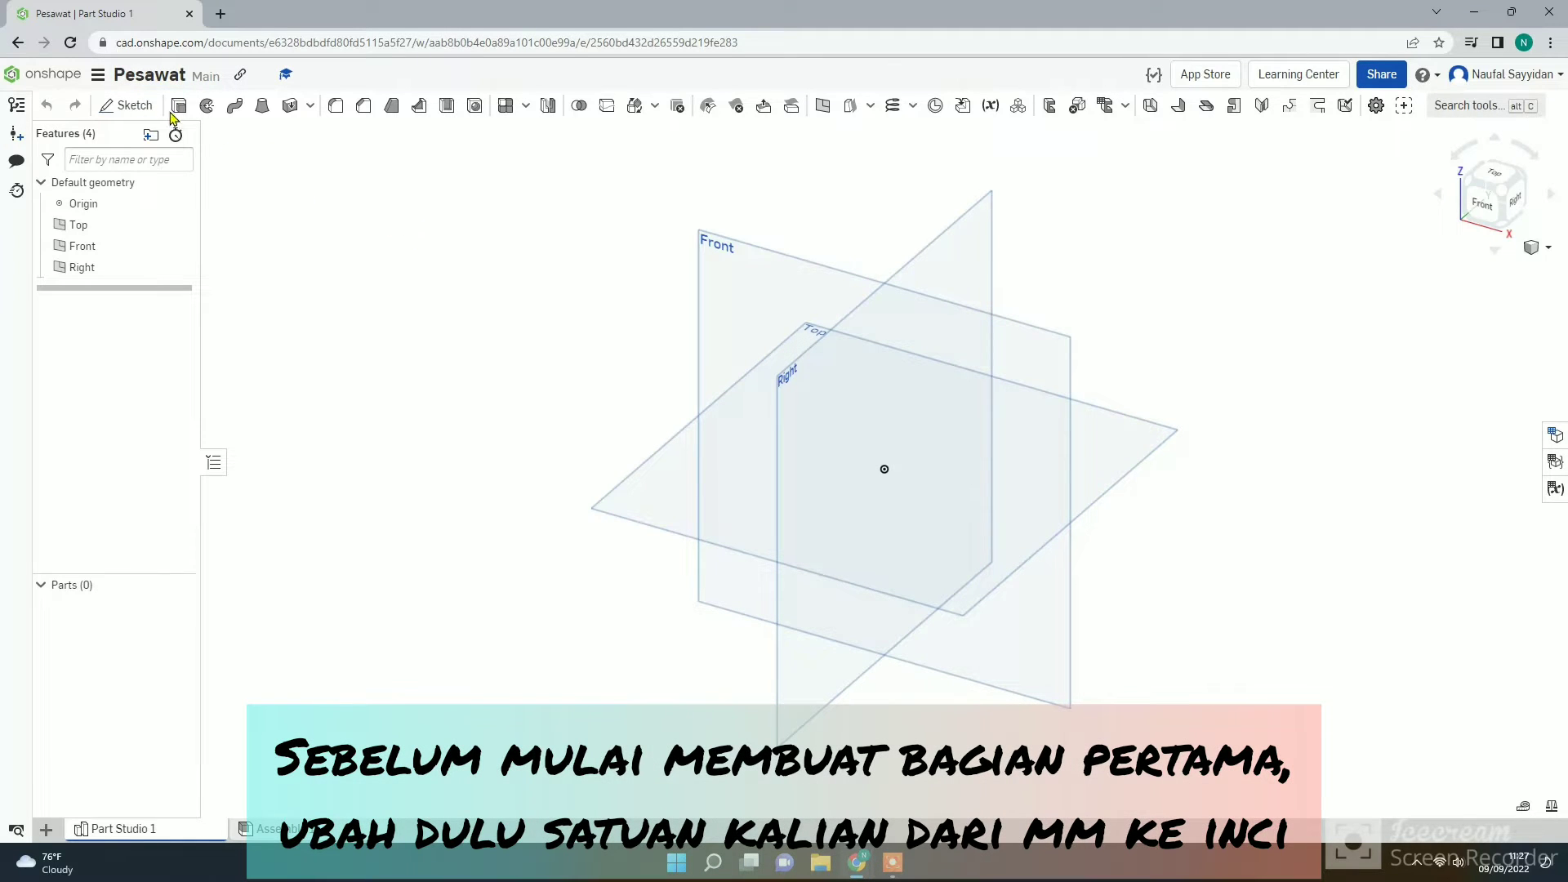
Set the workspace's default length unit to Inch.
{"action": "left_click", "coordinate": [98, 75]}
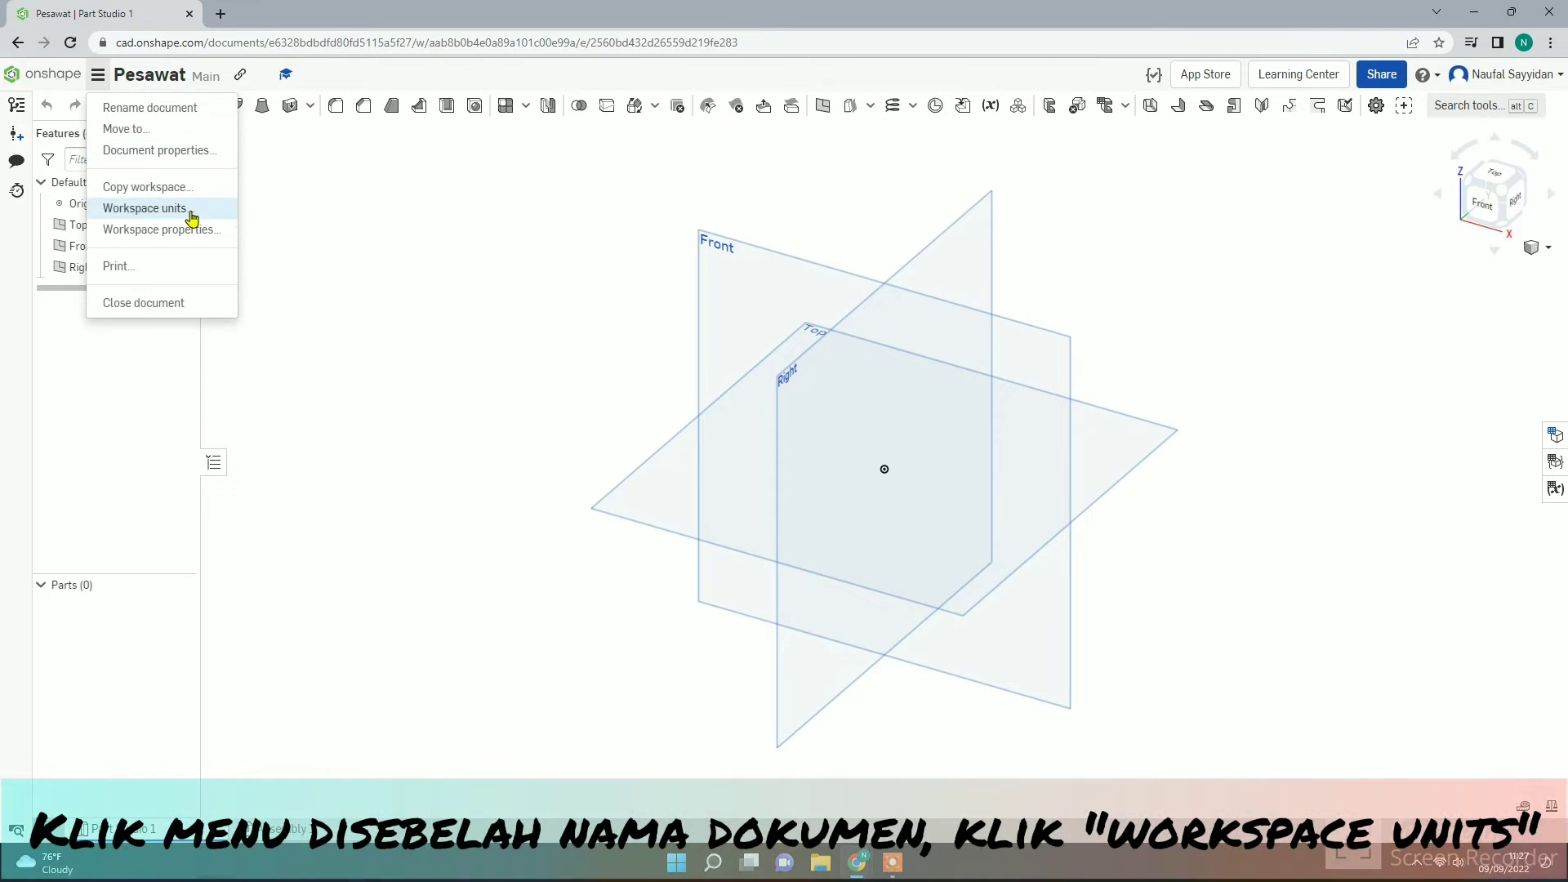
{"action": "left_click", "coordinate": [191, 210]}
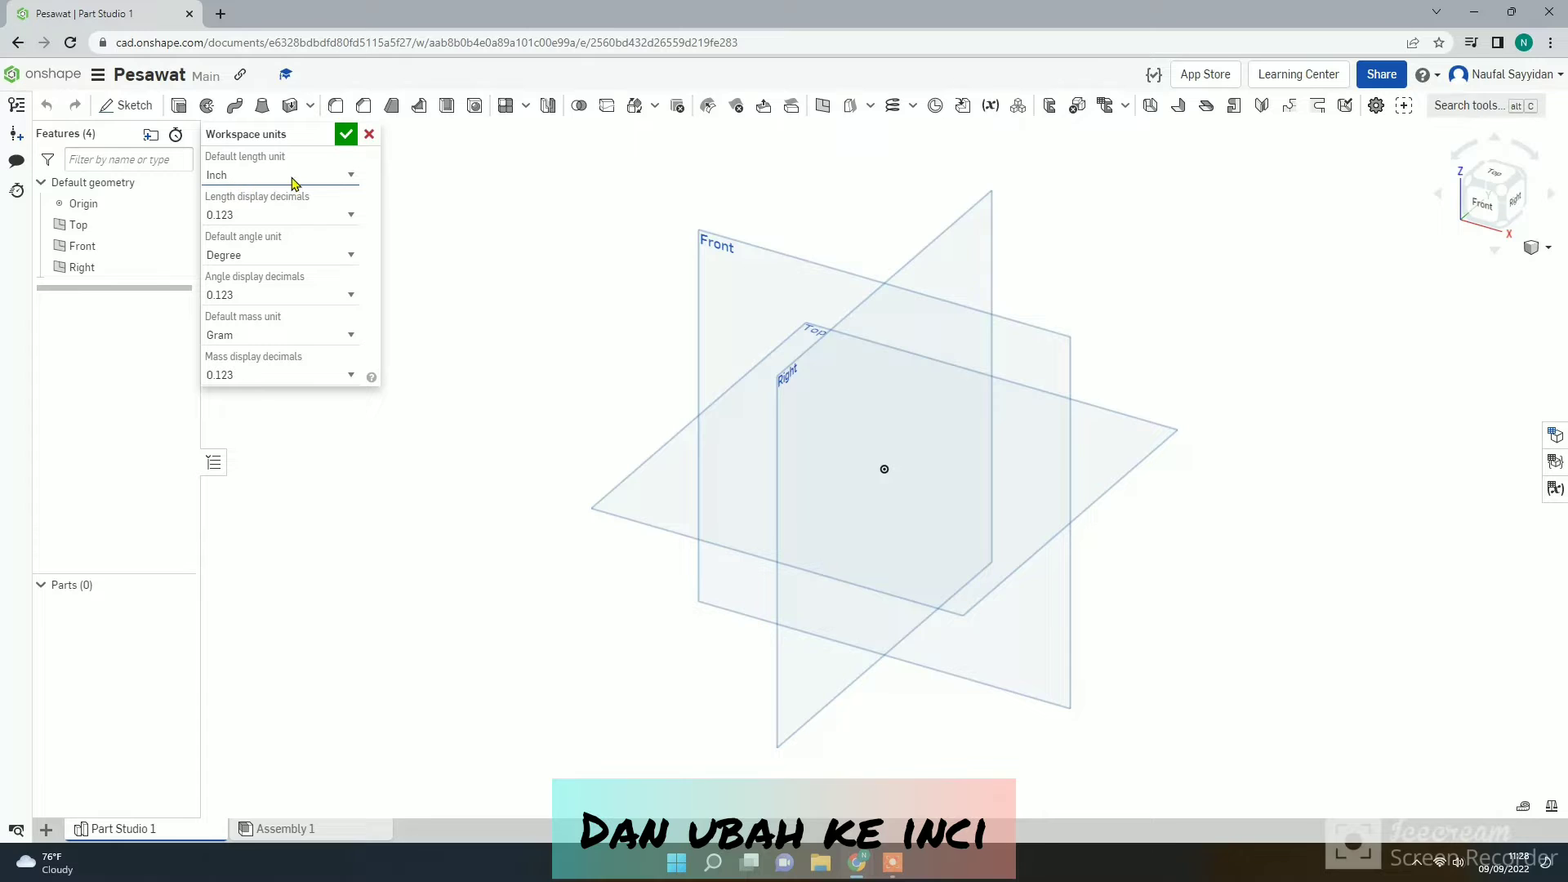
{"action": "left_click", "coordinate": [349, 178]}
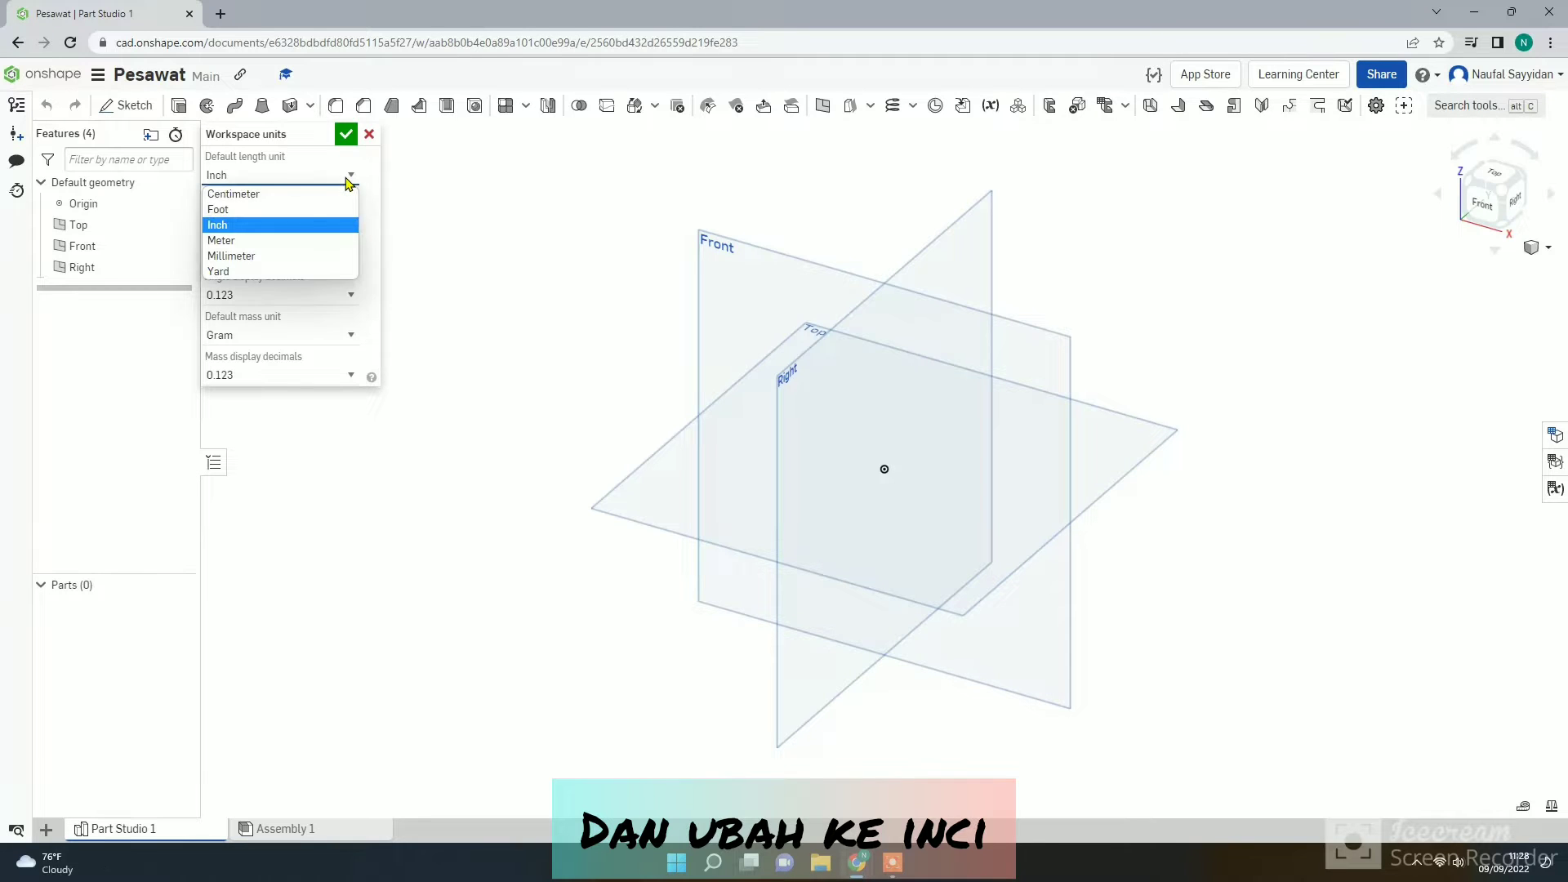
{"action": "left_click", "coordinate": [310, 231]}
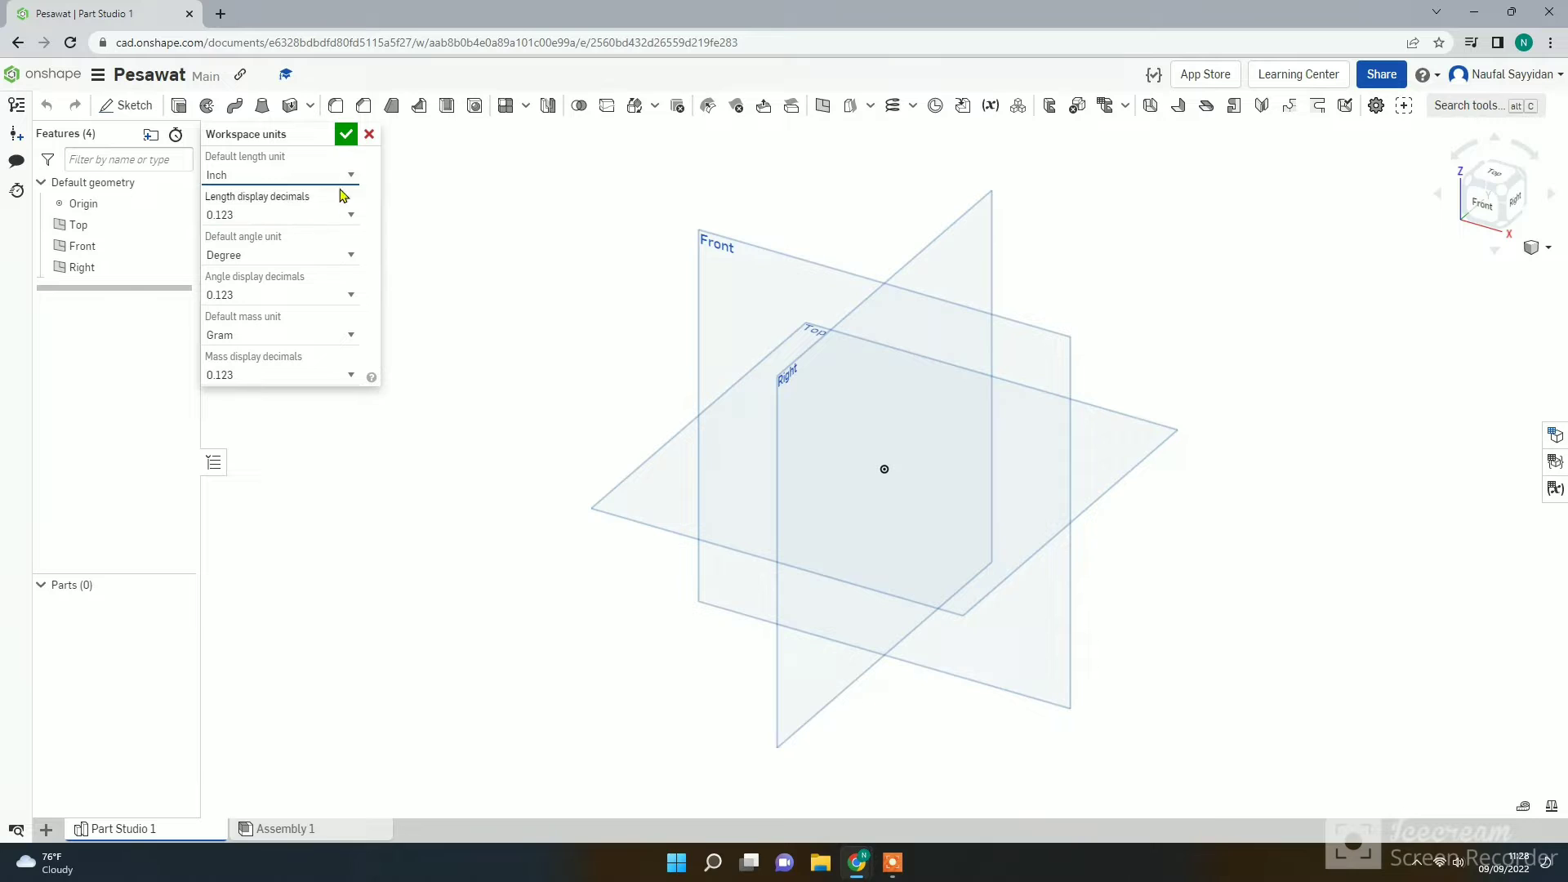
{"action": "left_click", "coordinate": [346, 137]}
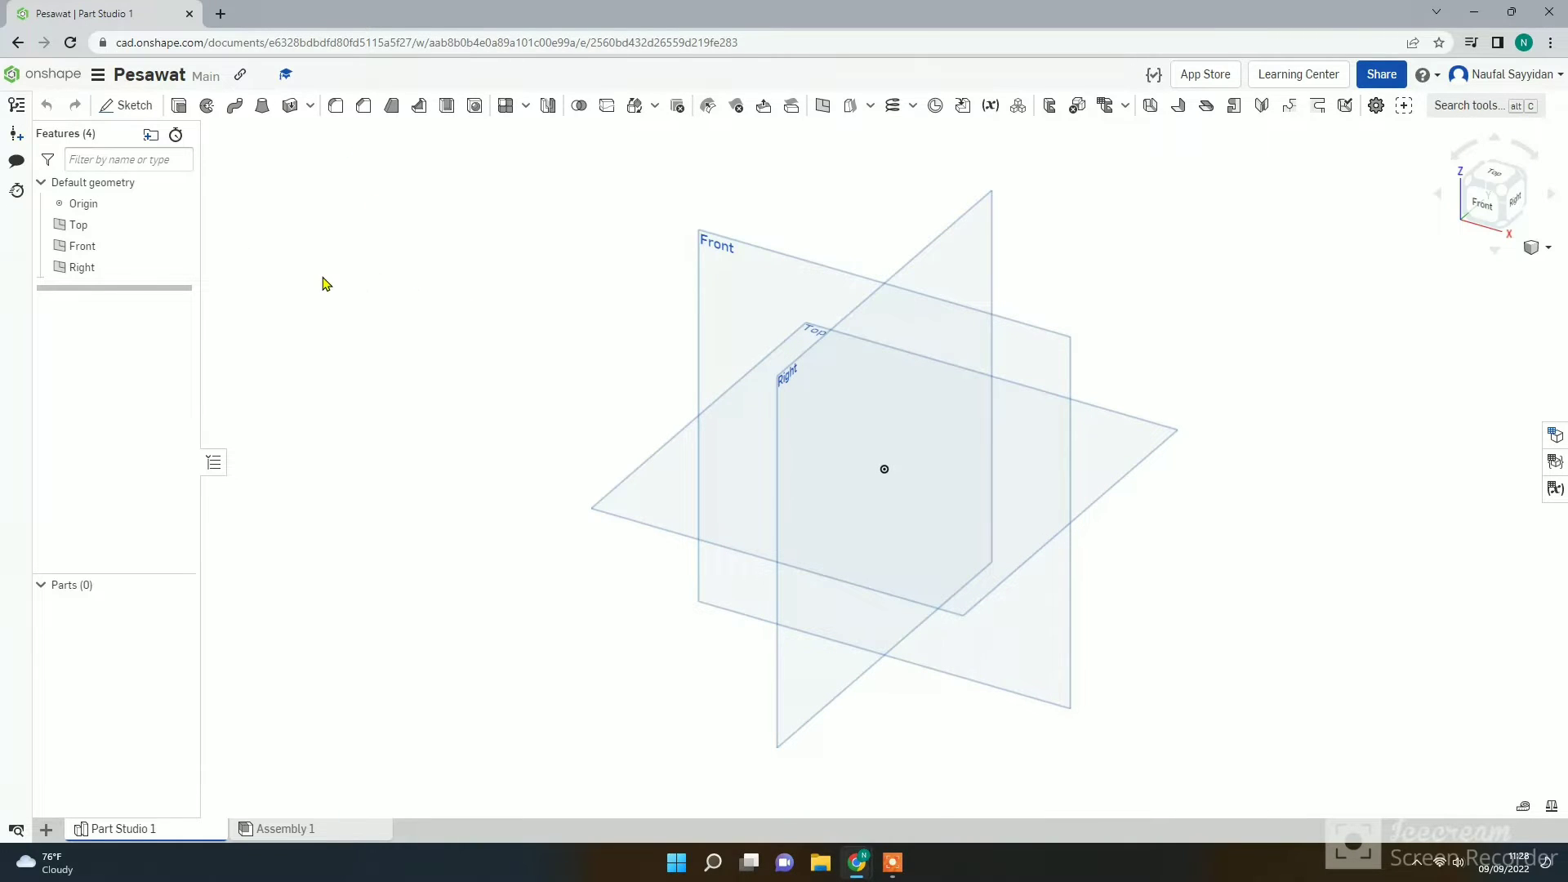
Start a new sketch on the Right plane and hide the default planes.
{"action": "left_click", "coordinate": [138, 107]}
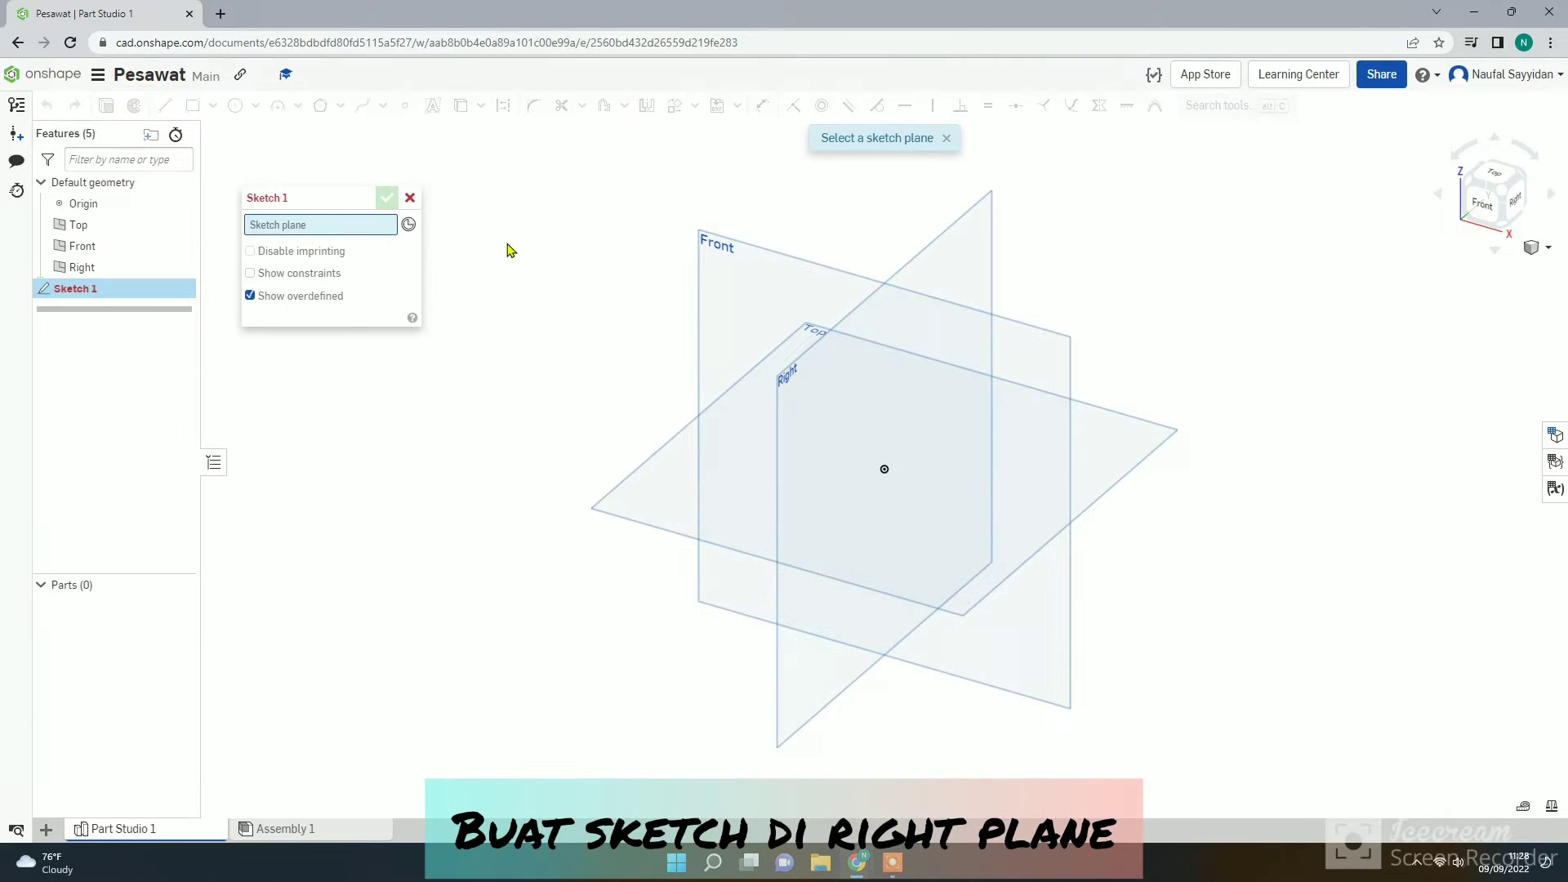
{"action": "right_click_drag", "start_coordinate": [599, 317], "coordinate": [553, 301]}
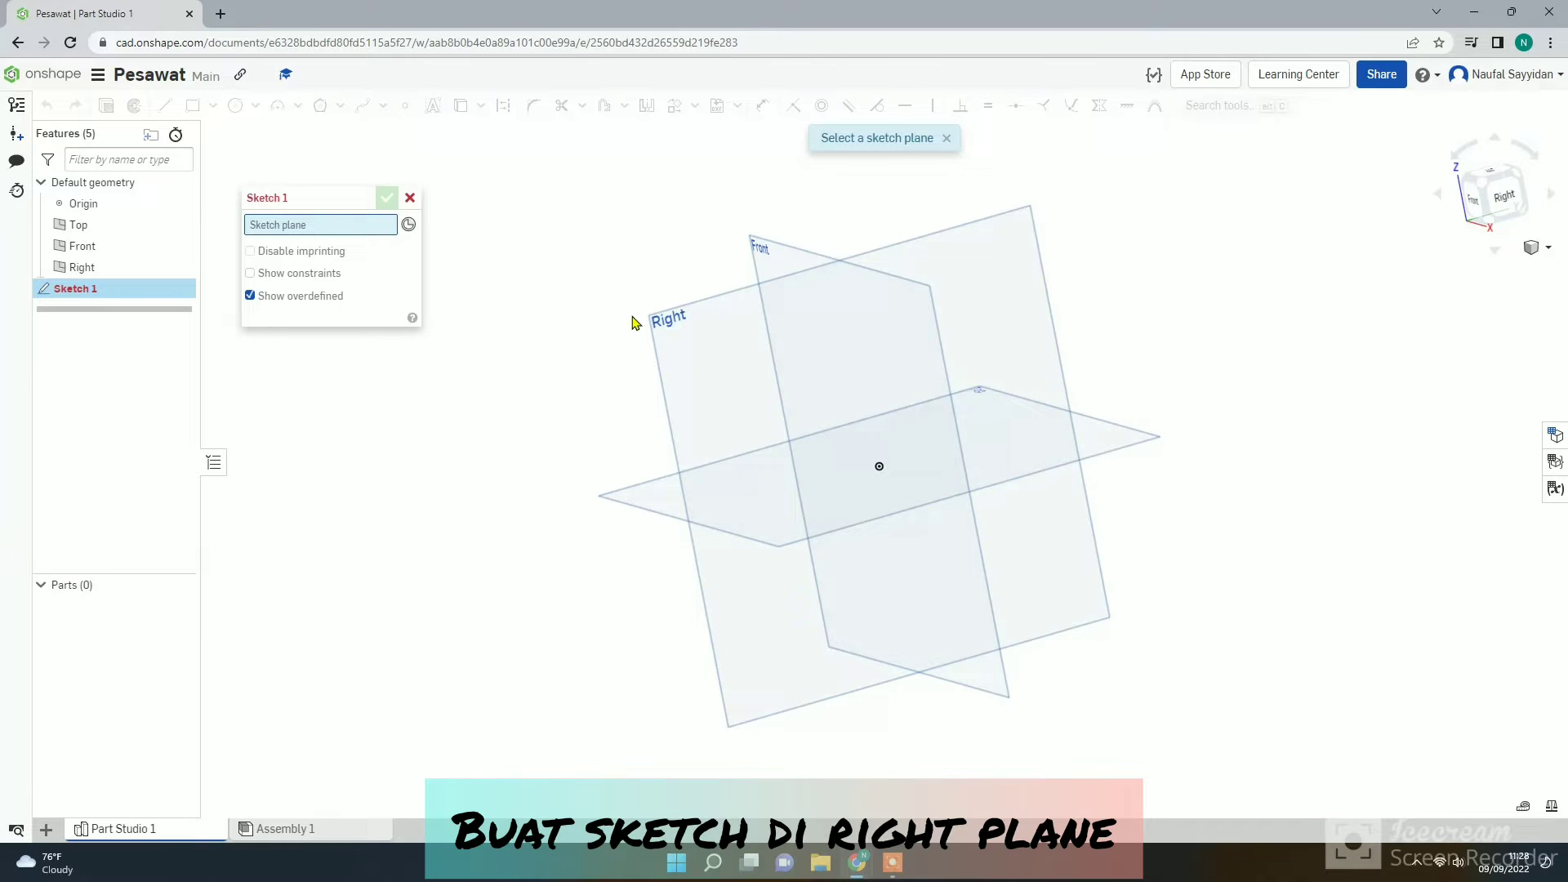
{"action": "left_click", "coordinate": [688, 356]}
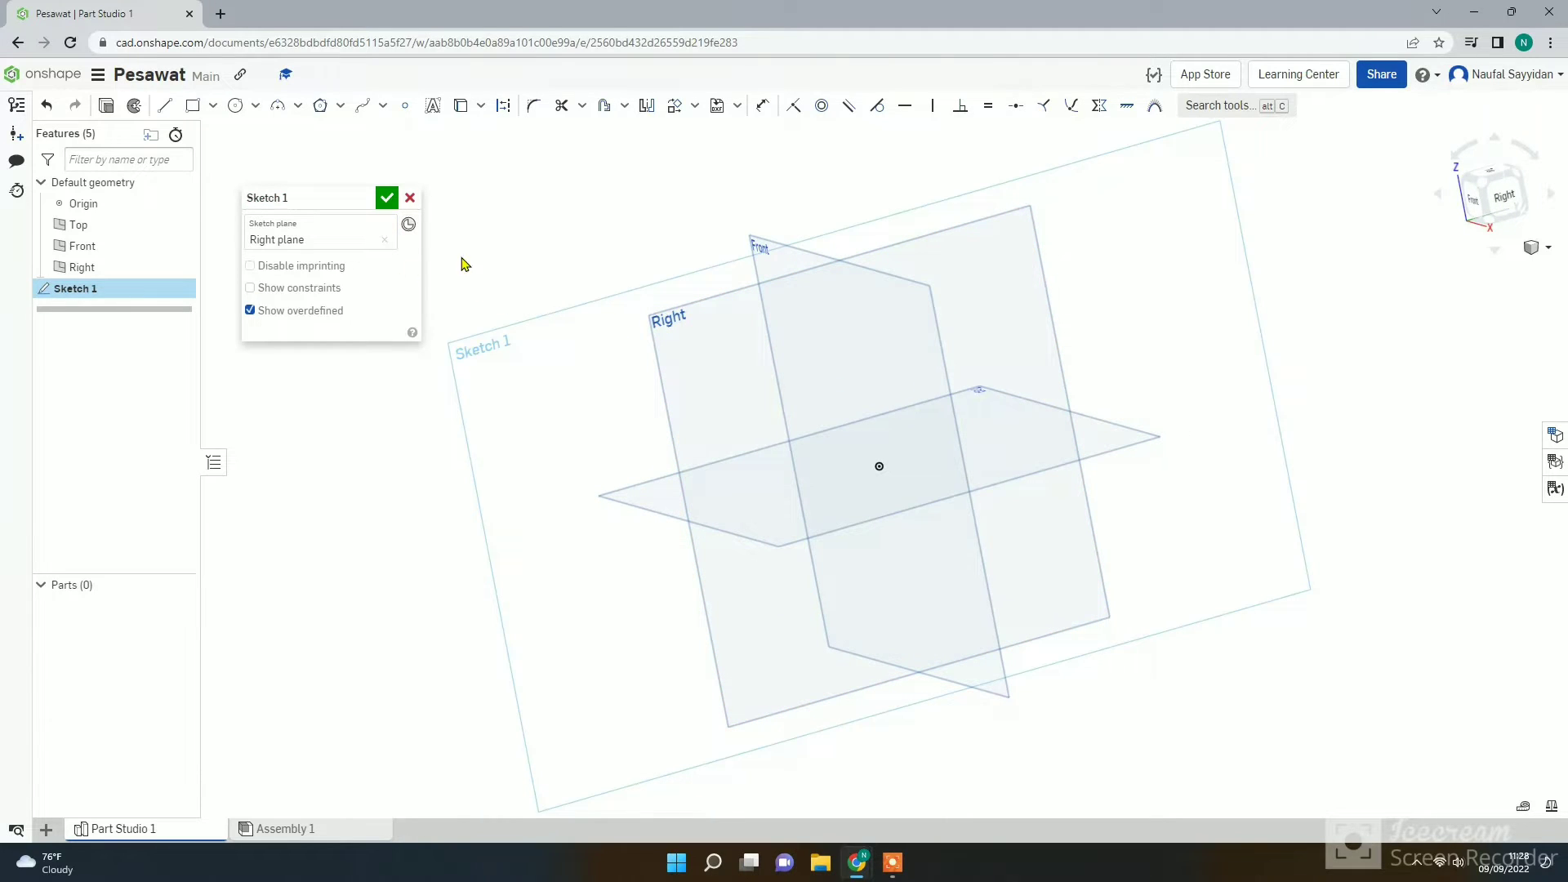
{"action": "right_click_drag", "start_coordinate": [544, 251], "coordinate": [626, 281]}
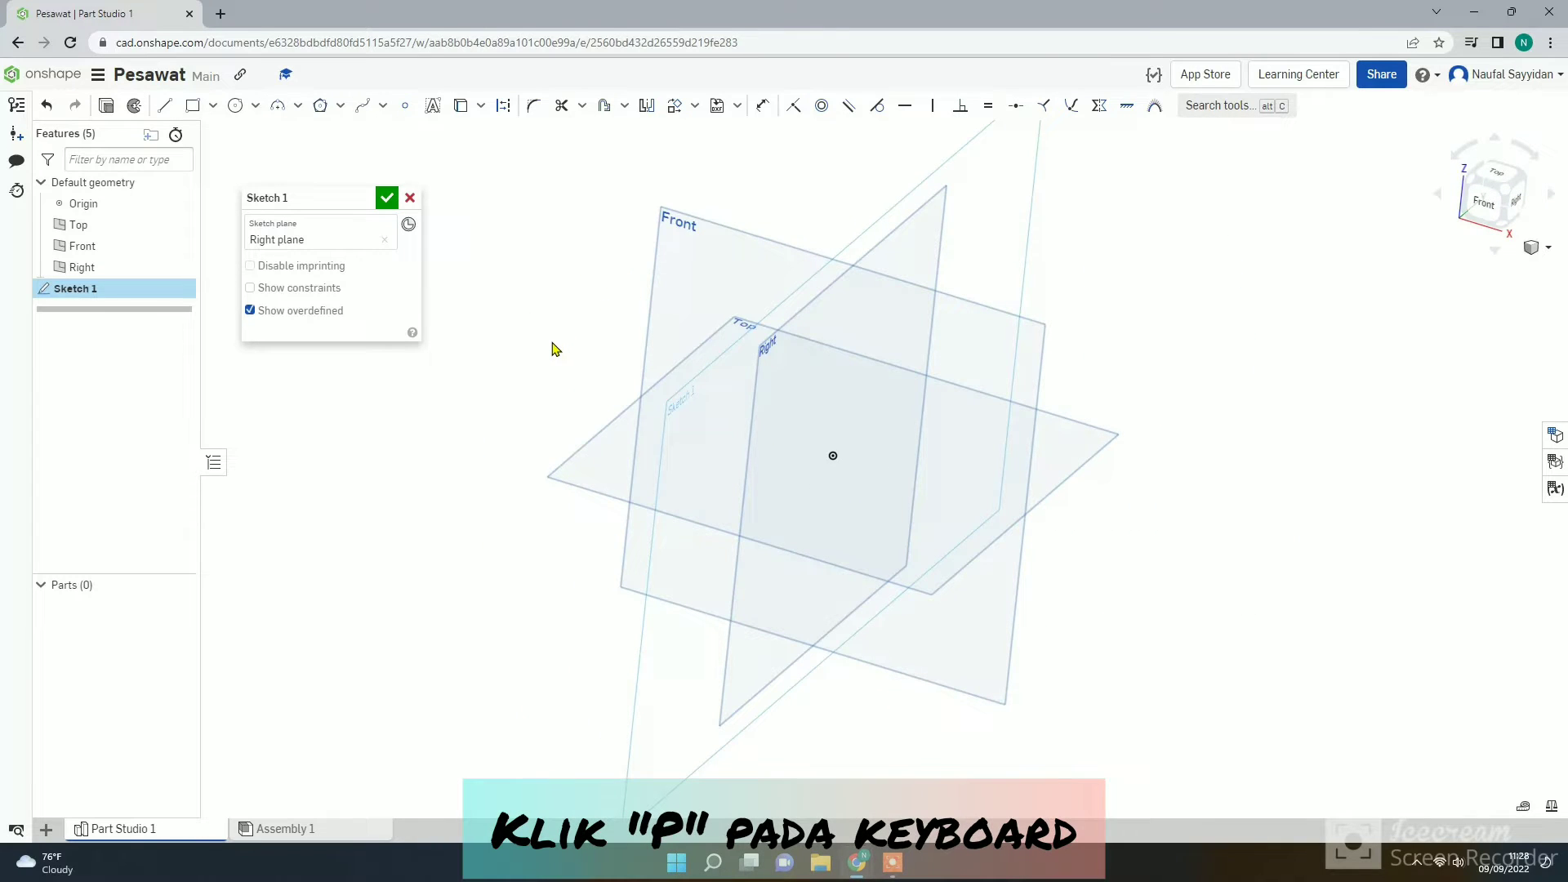
{"action": "key", "text": "p"}
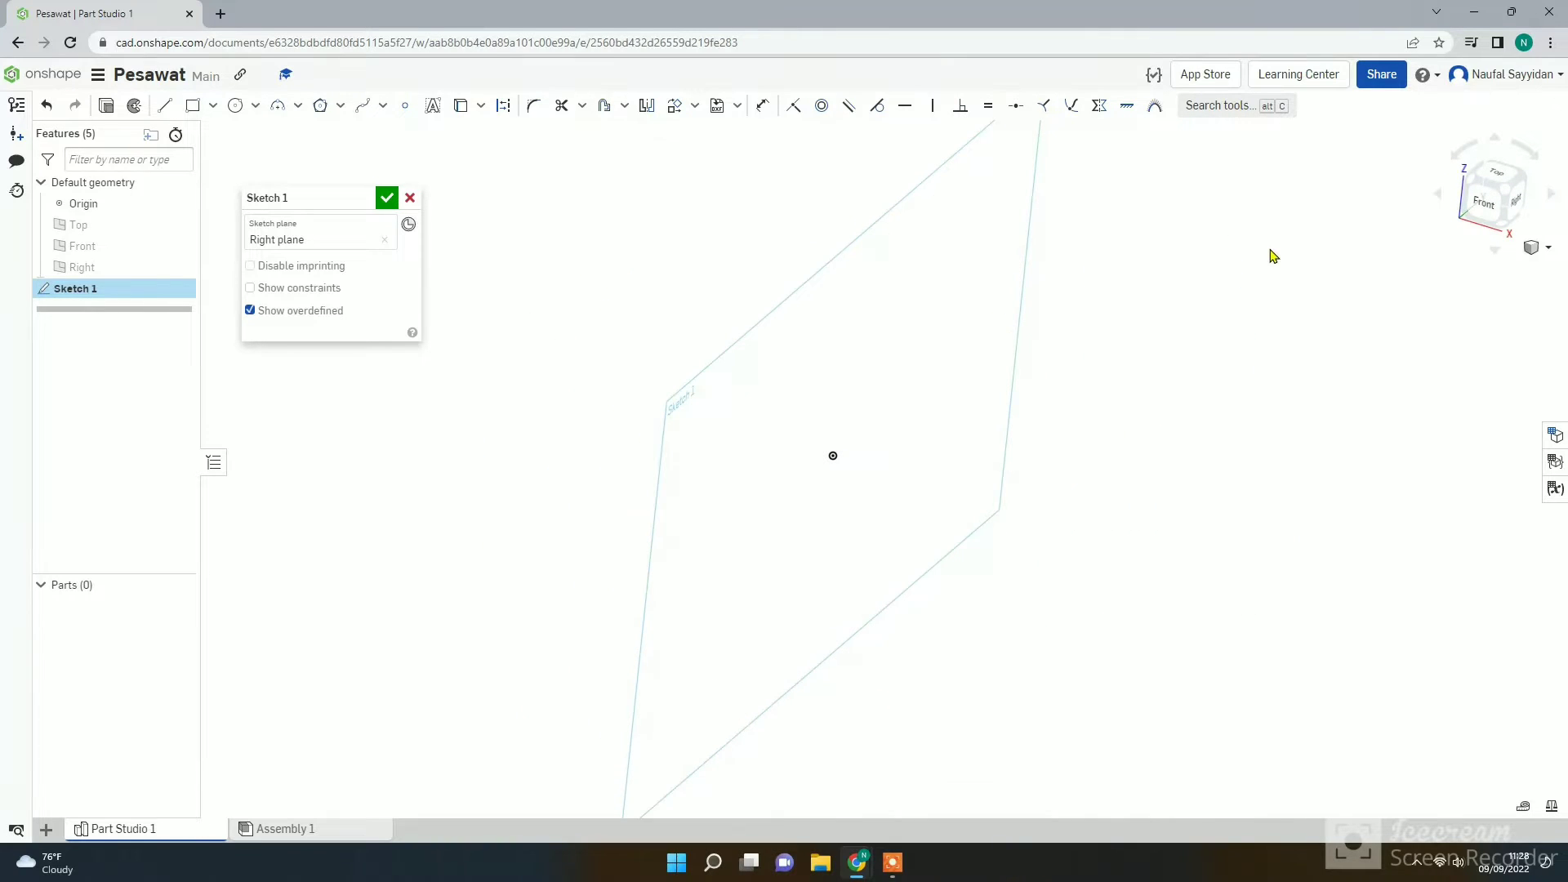
{"action": "left_click", "coordinate": [1510, 200]}
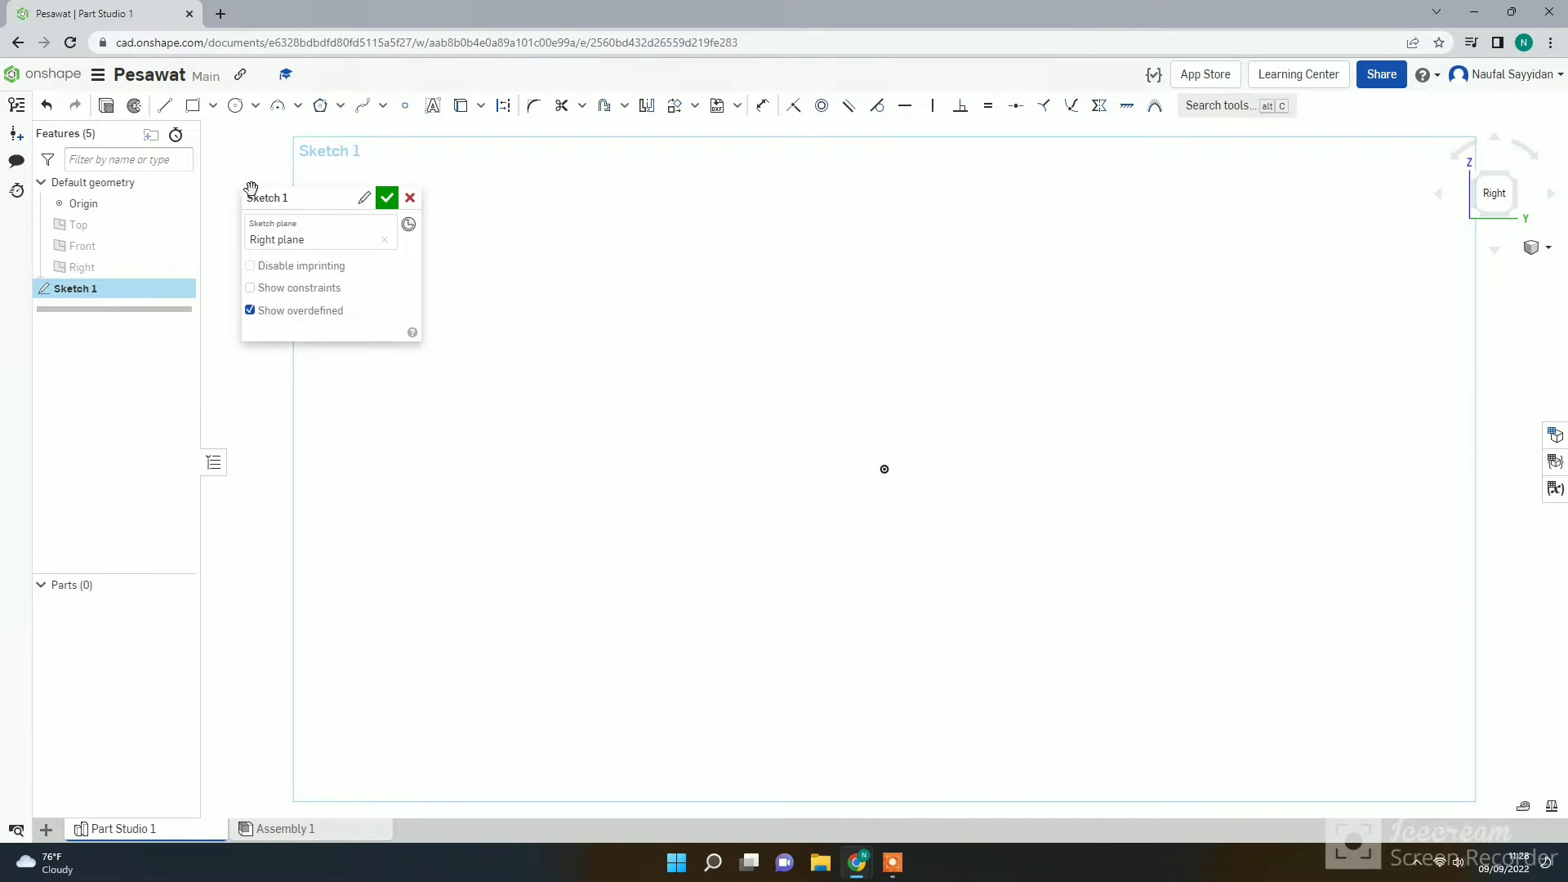
Sketch a corner rectangle about 1.148 in wide and 1.156 in high, above and to the left of the origin.
{"action": "left_click", "coordinate": [213, 105]}
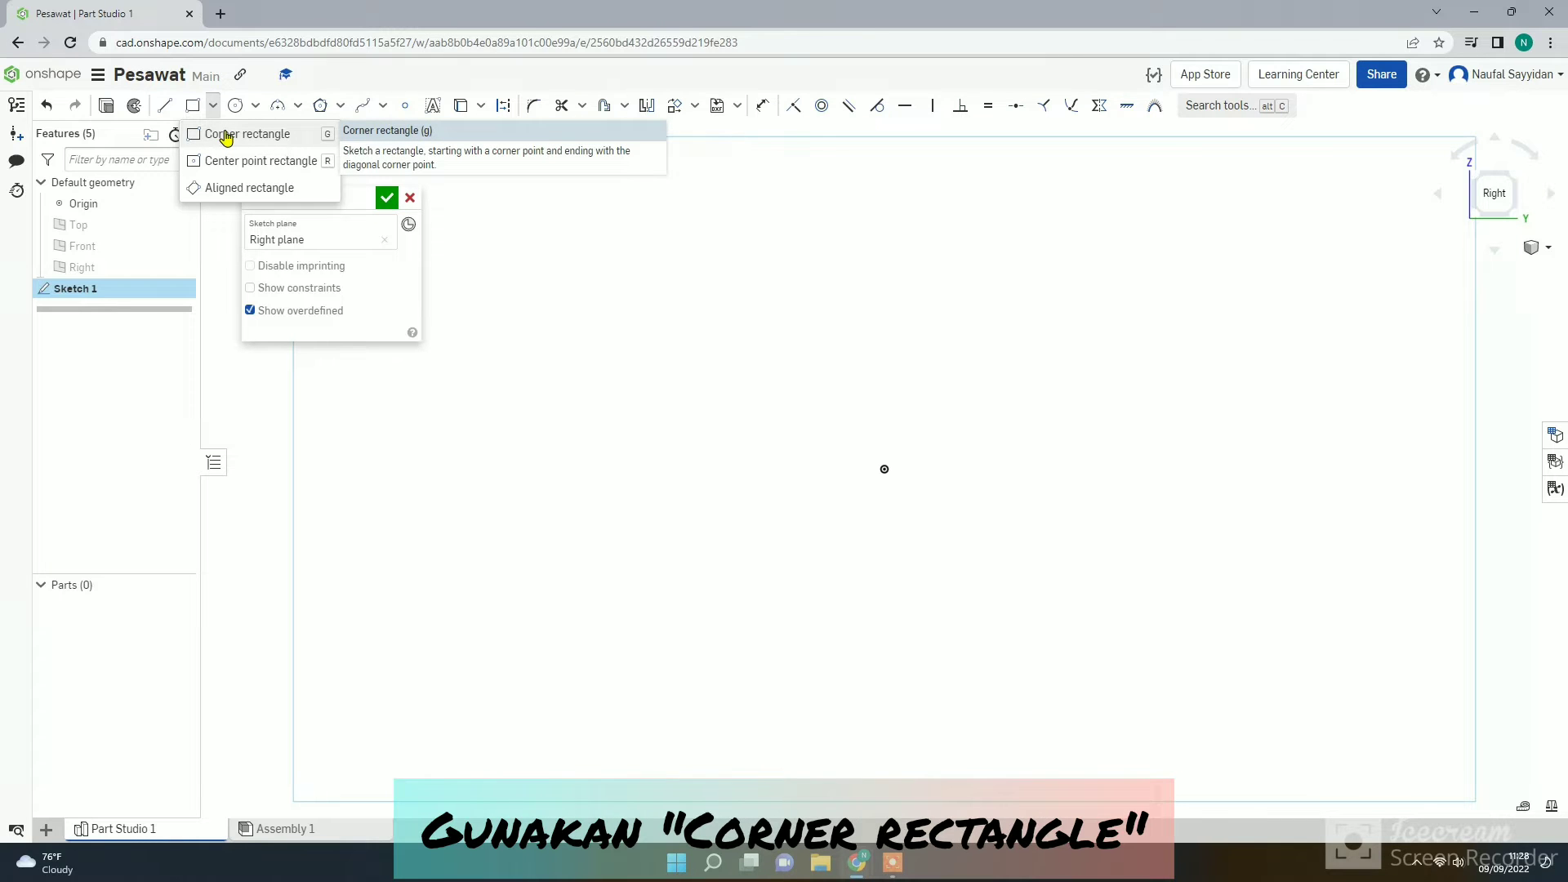
{"action": "left_click", "coordinate": [227, 135]}
{"action": "left_click", "coordinate": [586, 319]}
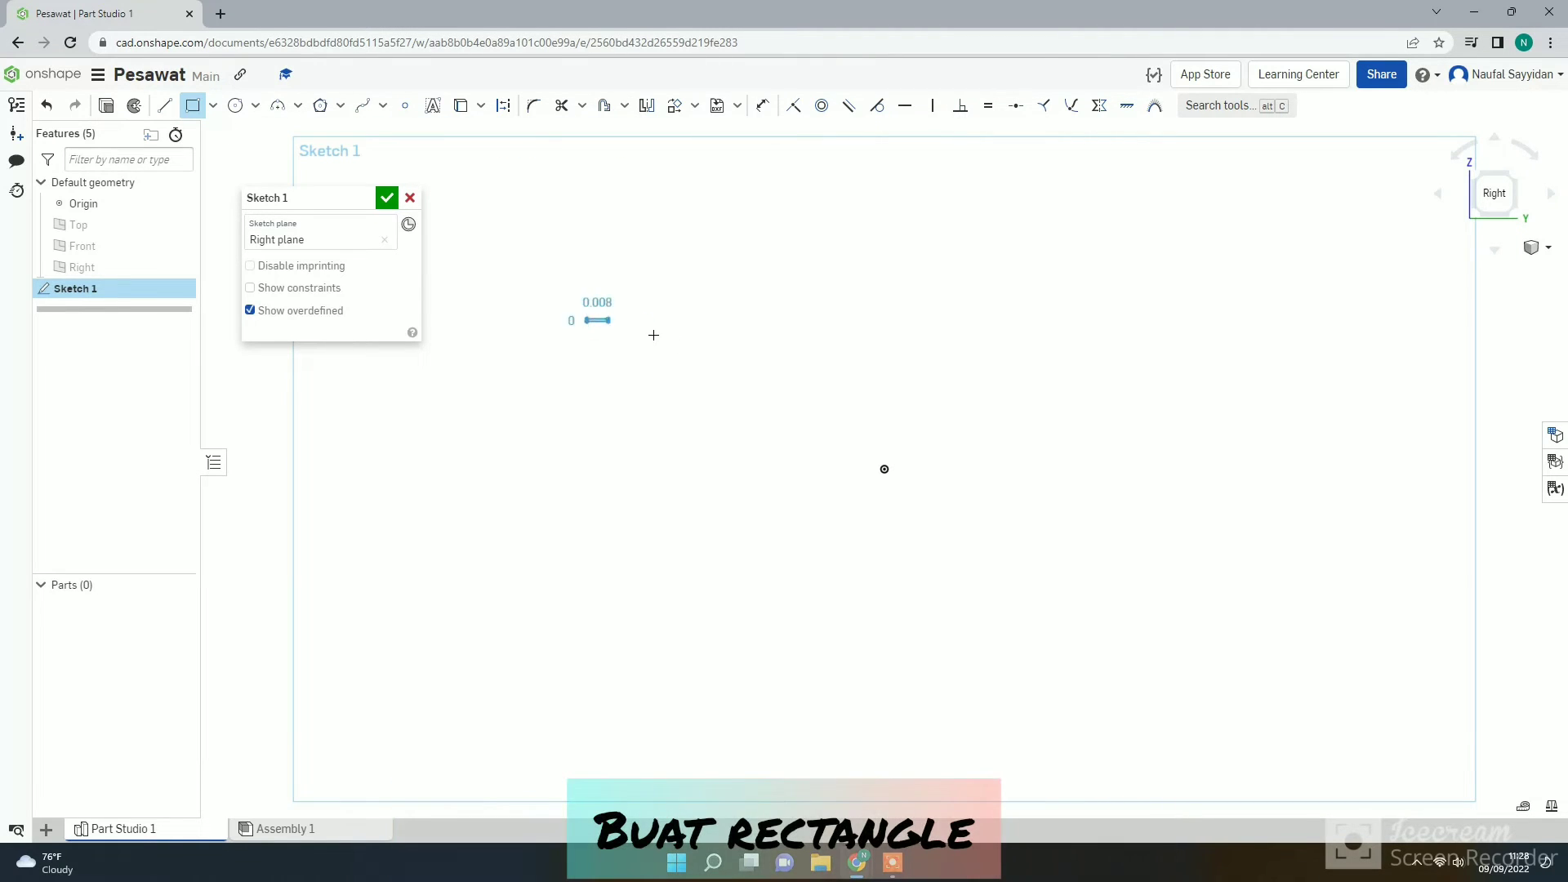
{"action": "left_click", "coordinate": [699, 434]}
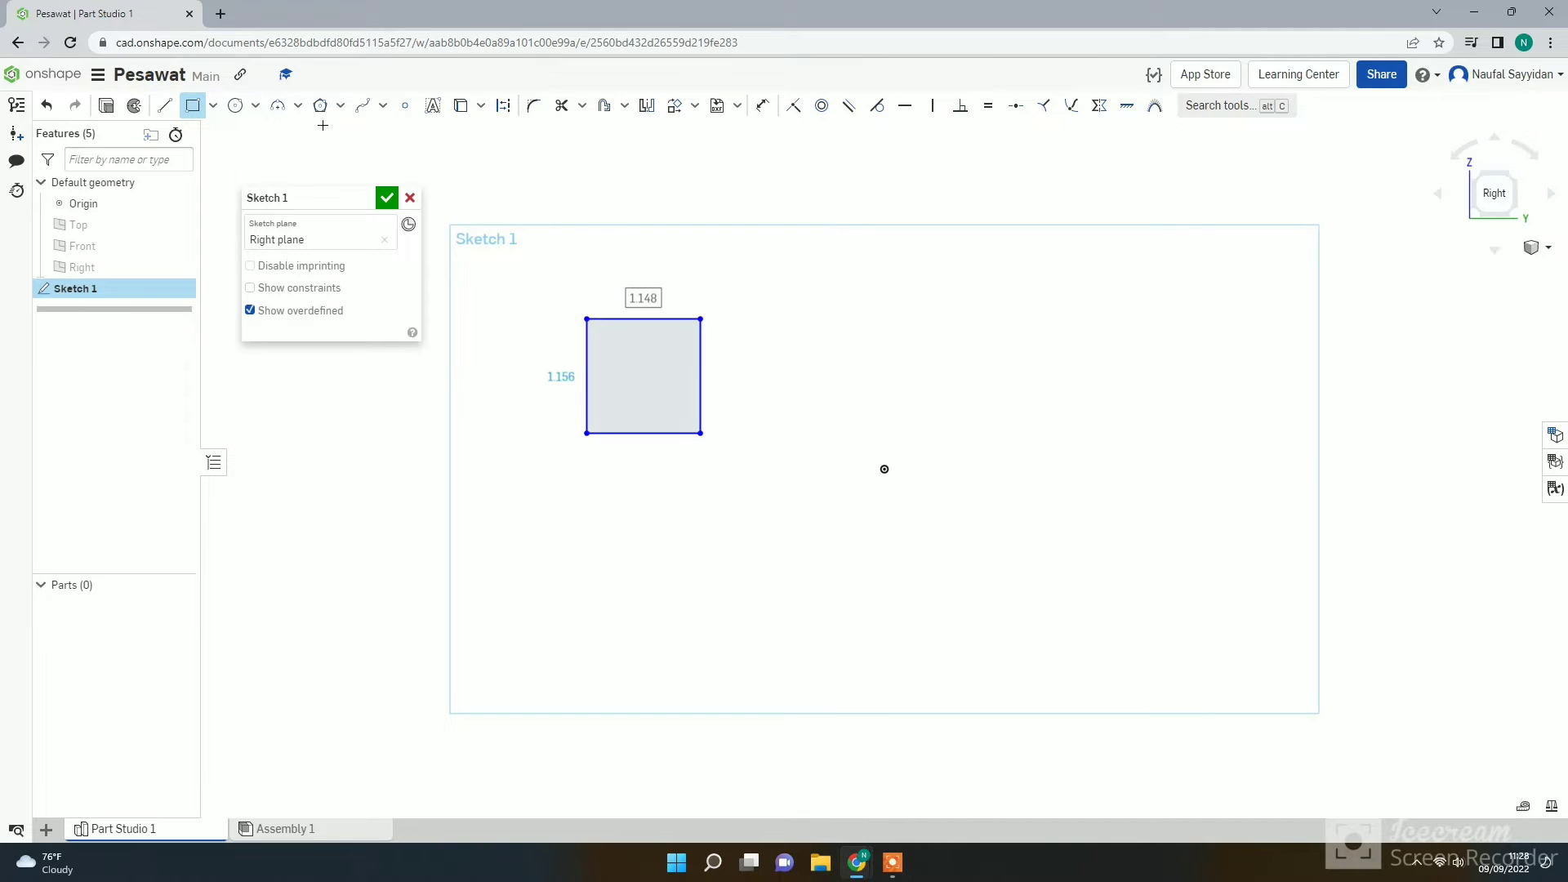
Sketch a center point circle about 0.519 in in diameter inside the rectangle.
{"action": "left_click", "coordinate": [236, 108]}
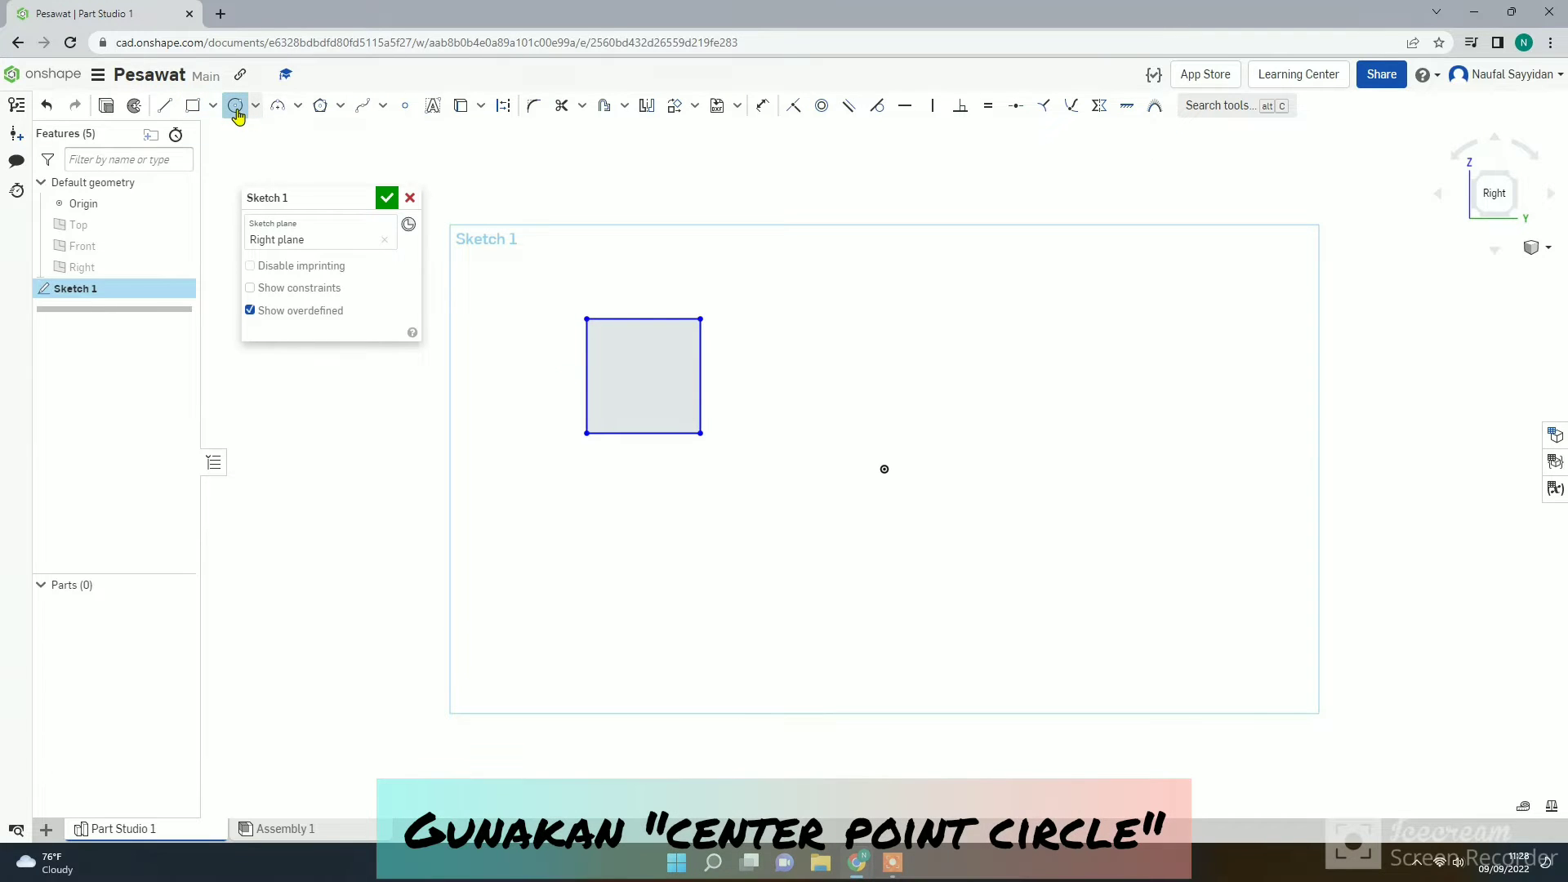
{"action": "left_click", "coordinate": [654, 389]}
{"action": "left_click", "coordinate": [680, 389]}
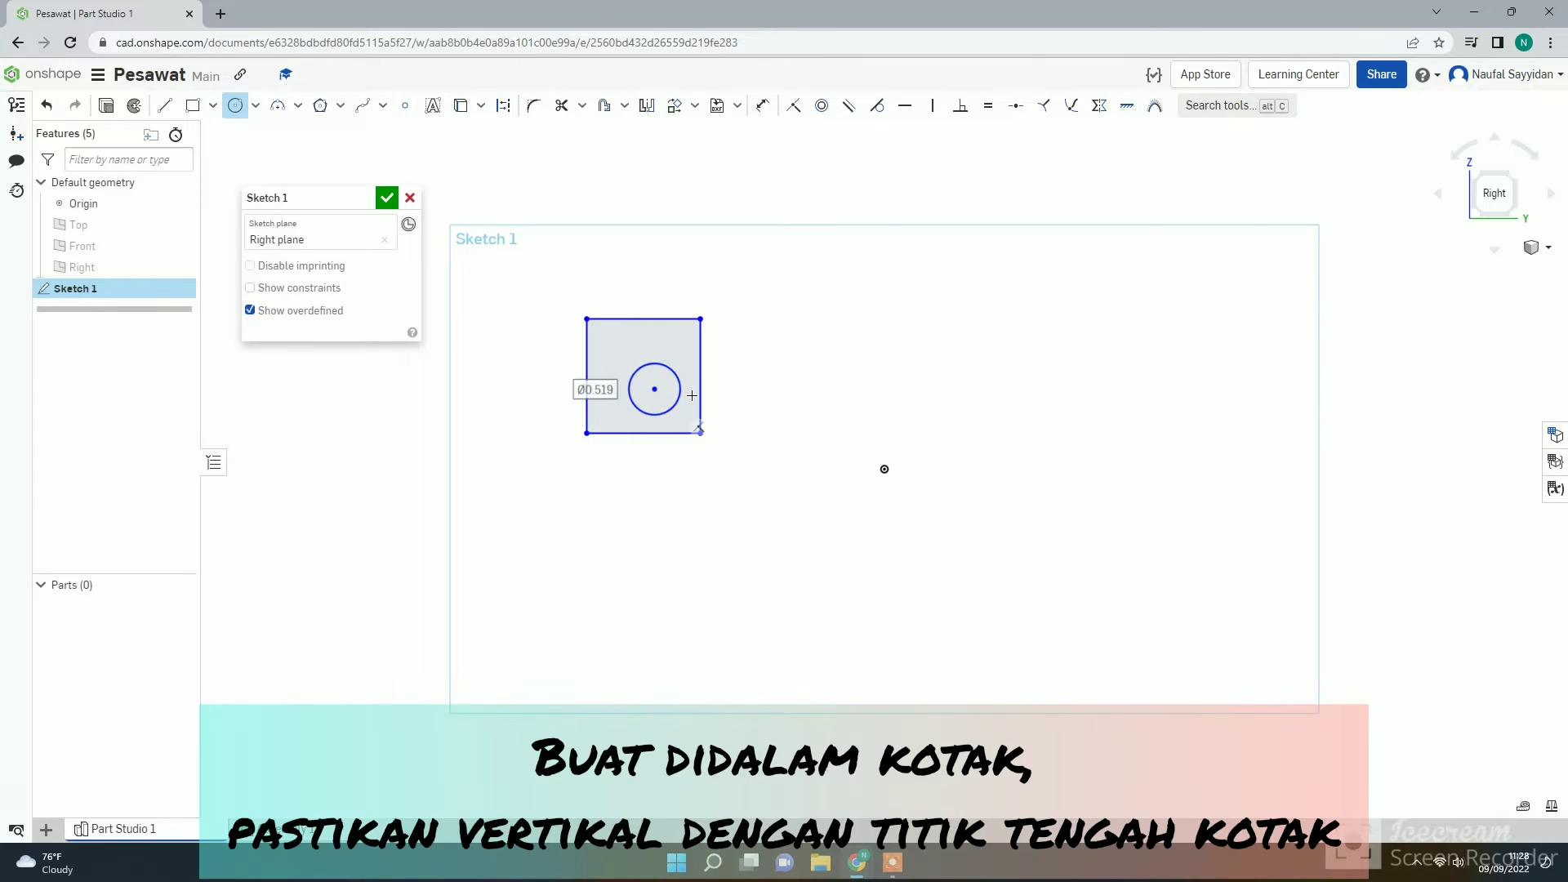
{"action": "left_click", "coordinate": [761, 110]}
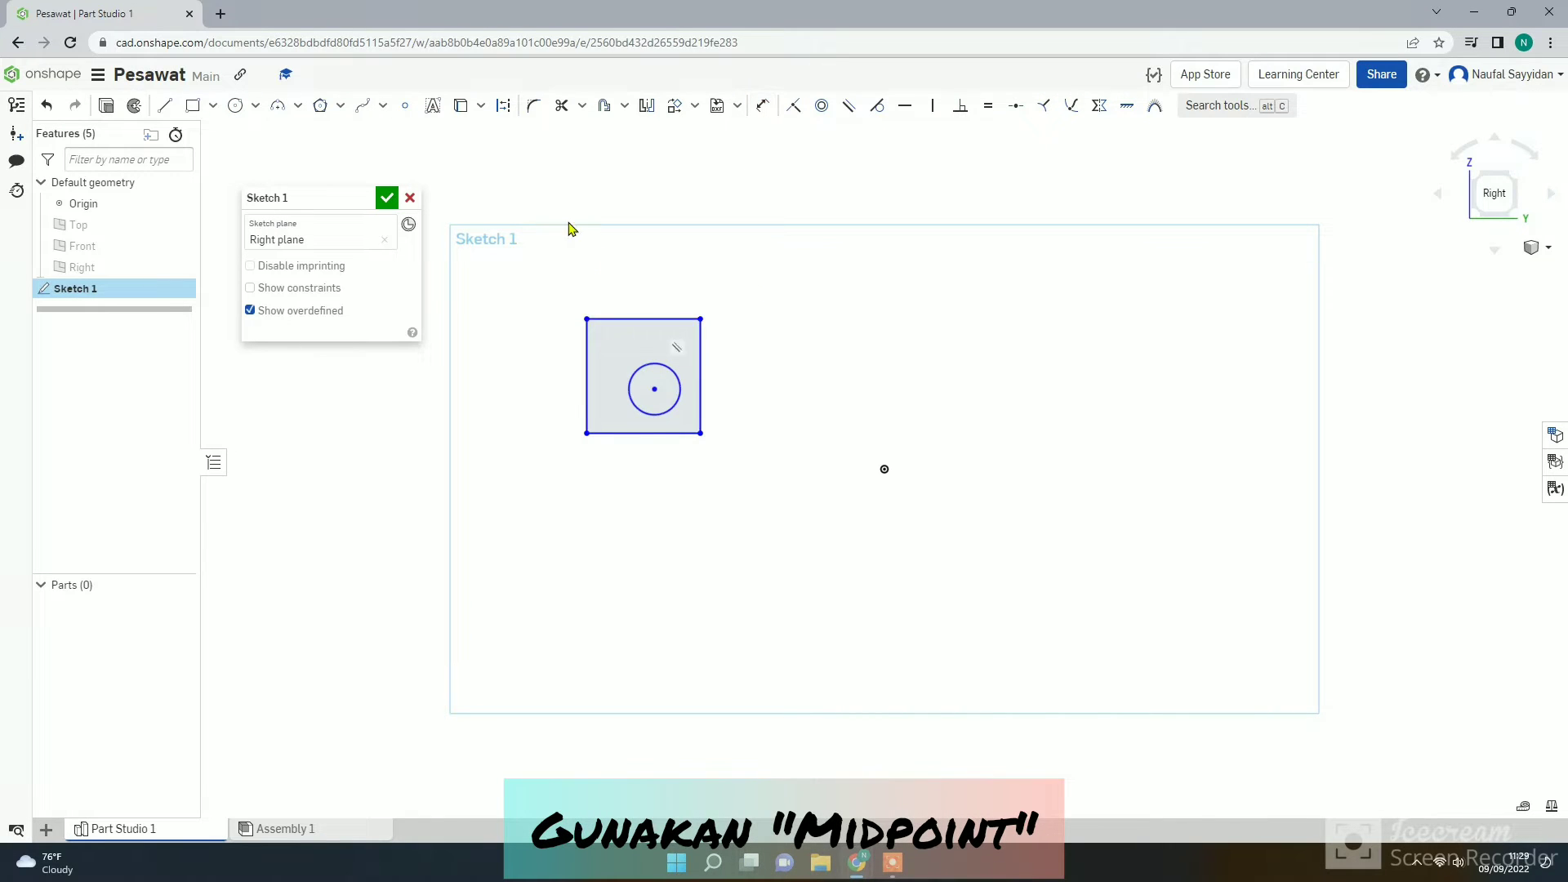
Place a point at the midpoint of the rectangle's bottom edge and constrain the circle's centre vertically to it.
{"action": "left_click", "coordinate": [404, 105]}
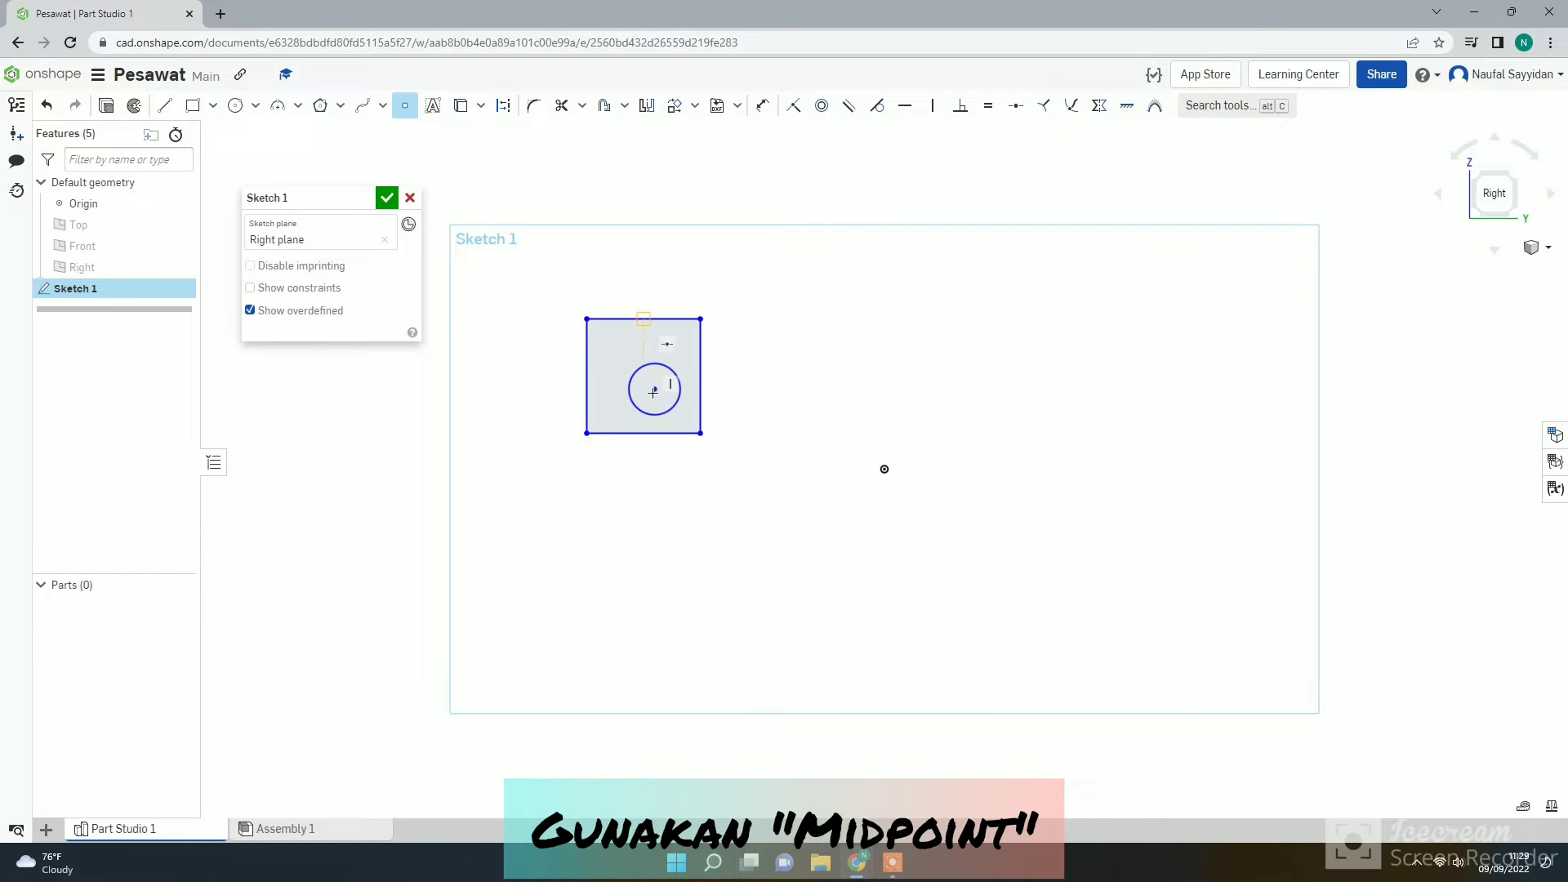
{"action": "left_click", "coordinate": [642, 434]}
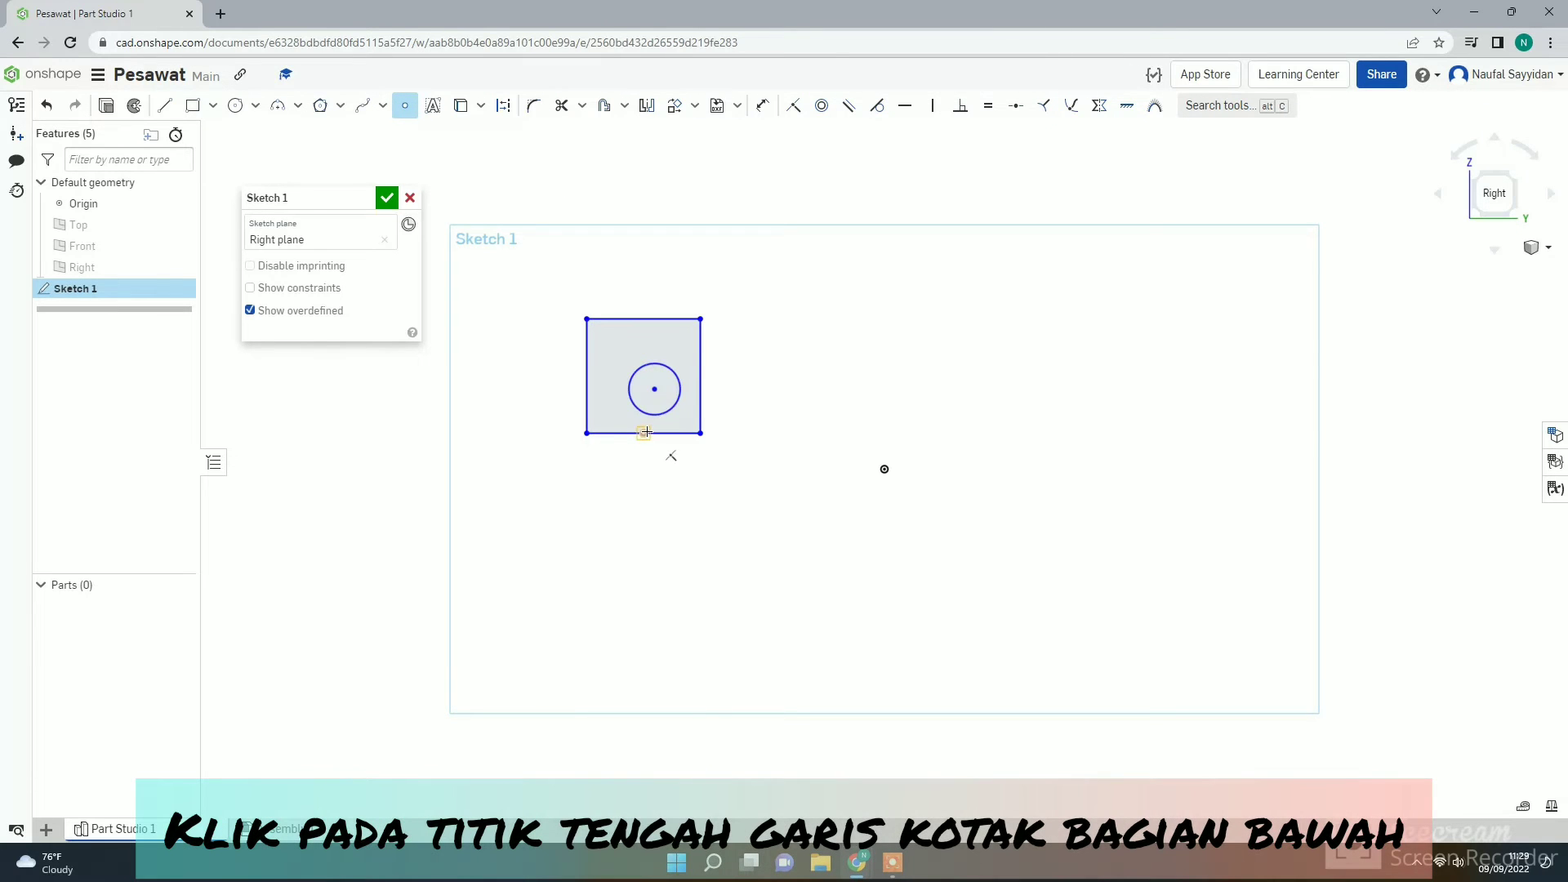
{"action": "key", "text": "Escape"}
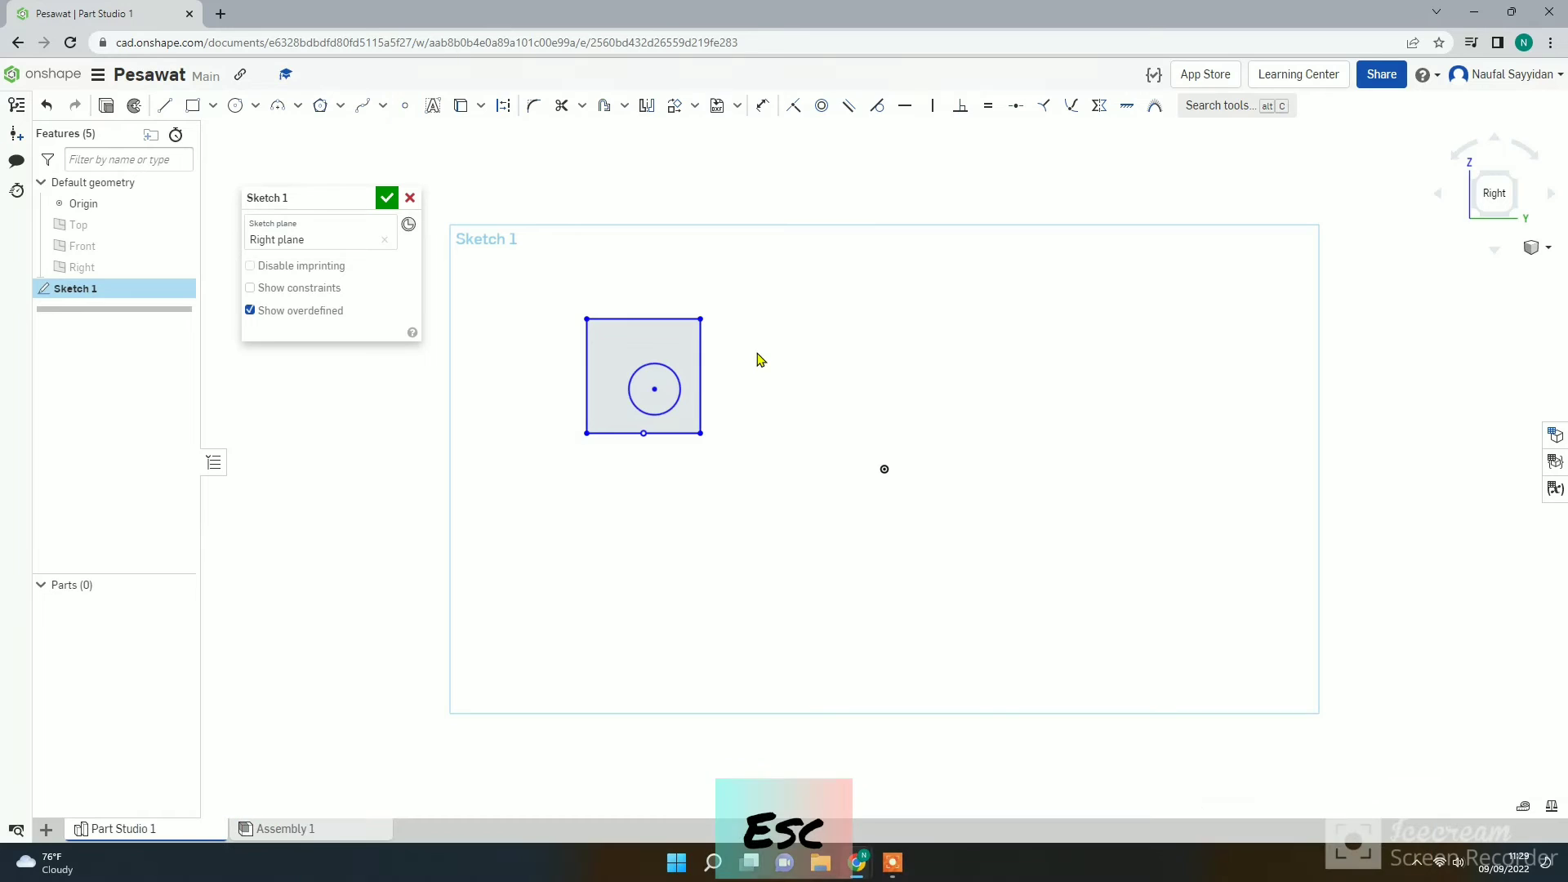
{"action": "left_click", "coordinate": [932, 106]}
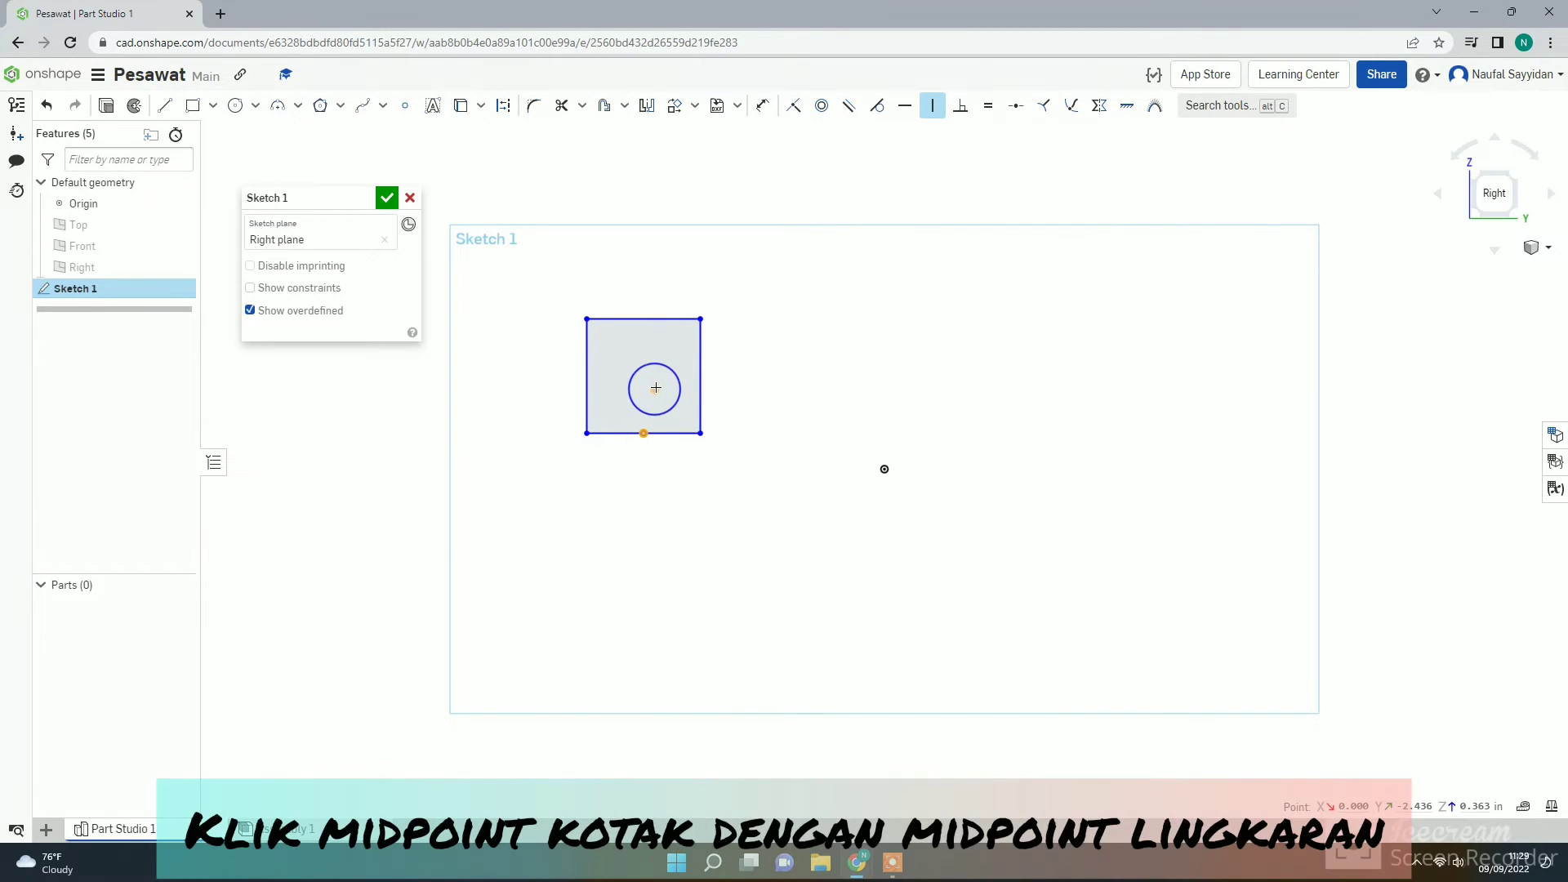
{"action": "left_click", "coordinate": [656, 388]}
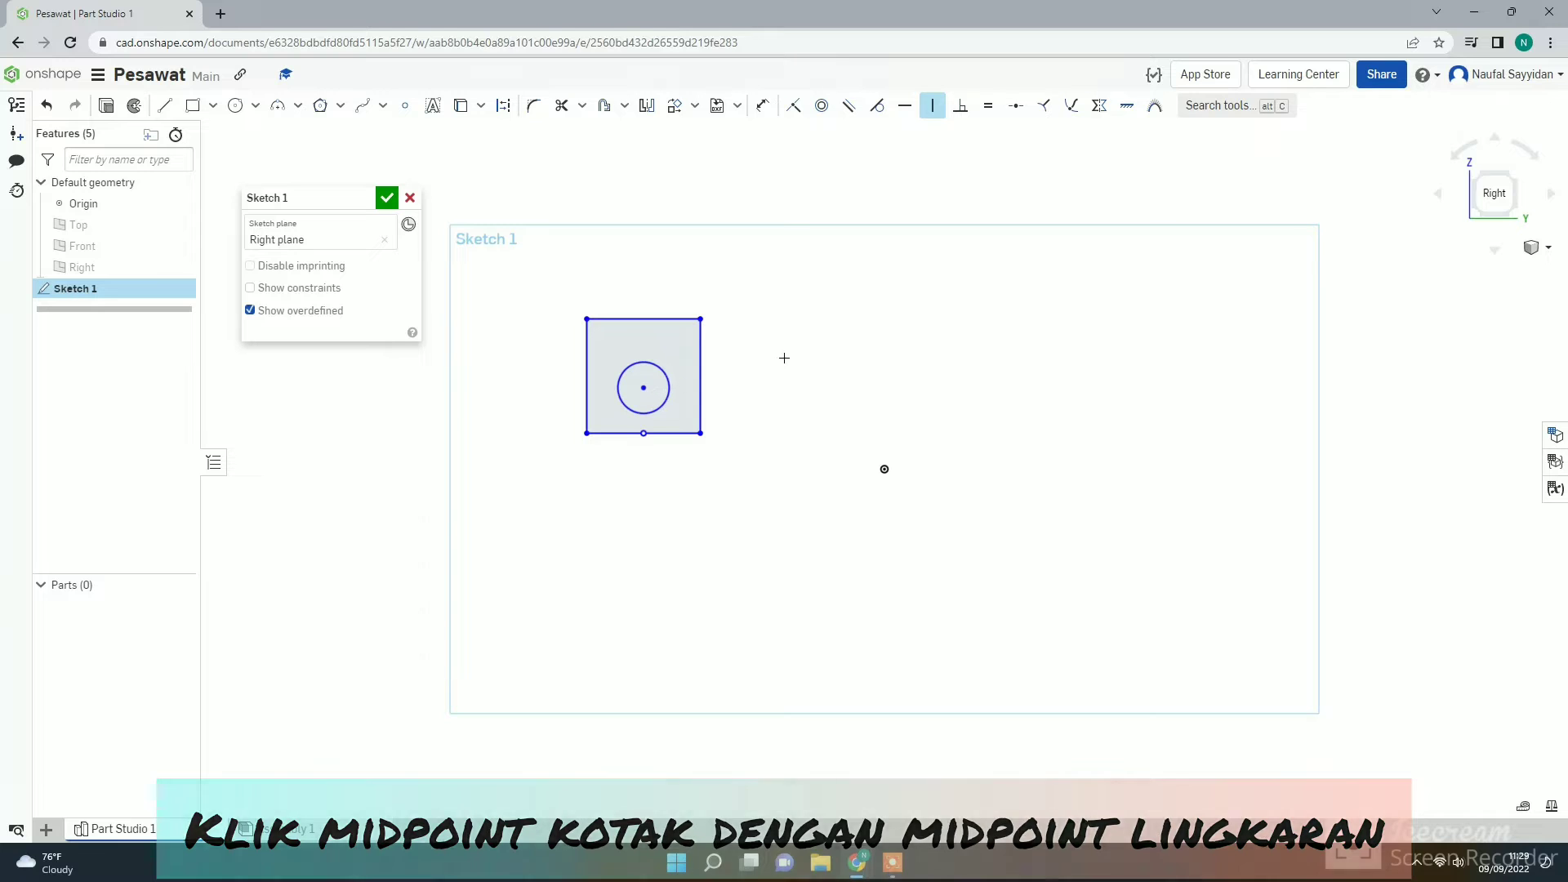
{"action": "left_click", "coordinate": [929, 111]}
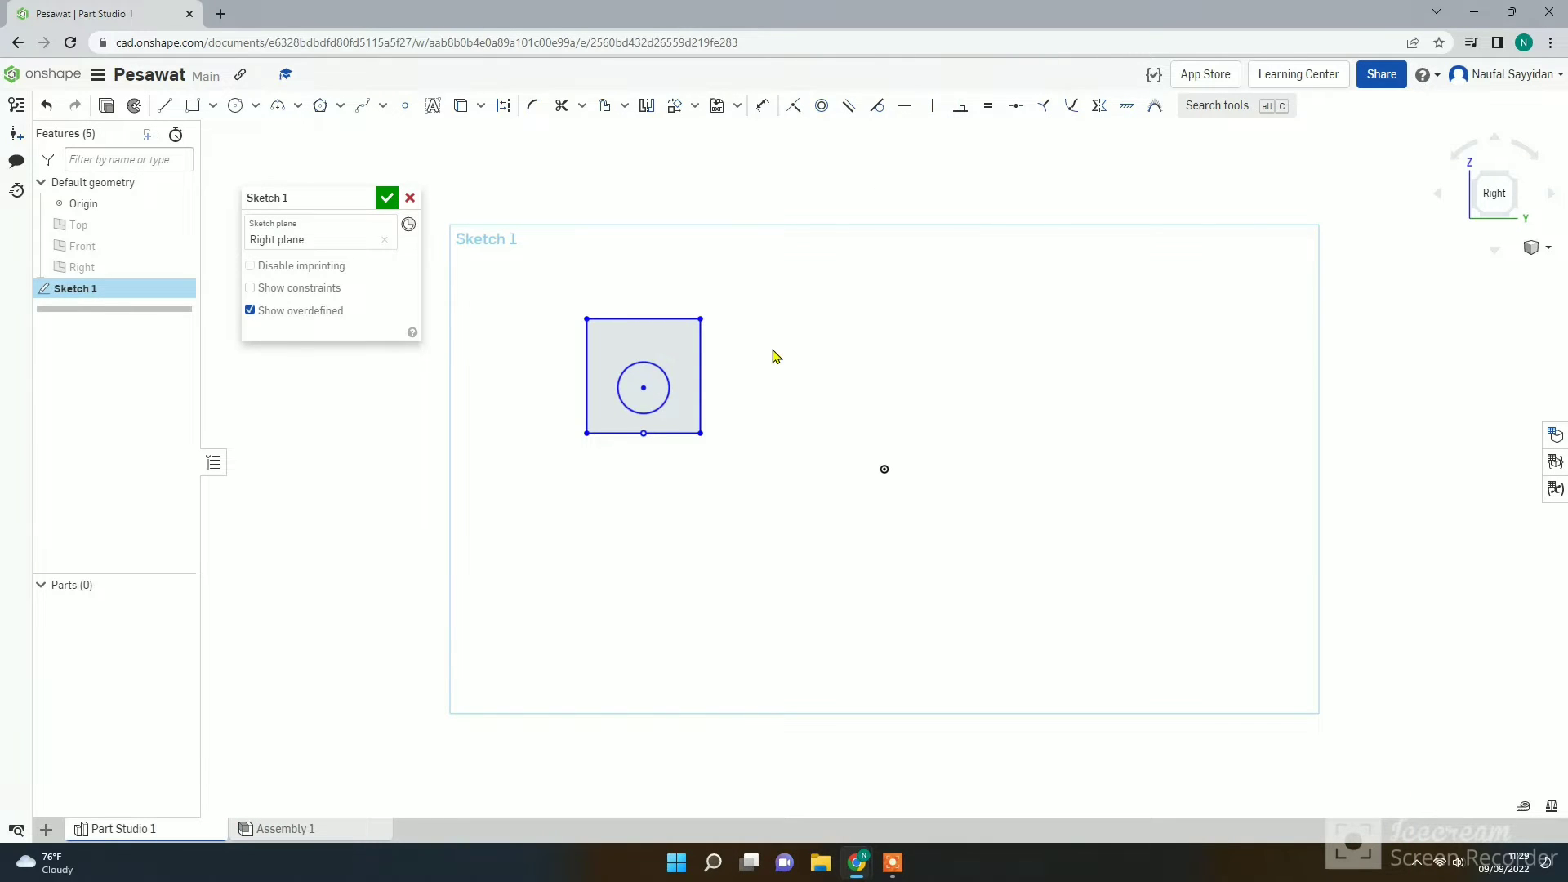
Make the midpoint of the rectangle's bottom edge coincident with the origin.
{"action": "left_click", "coordinate": [793, 105]}
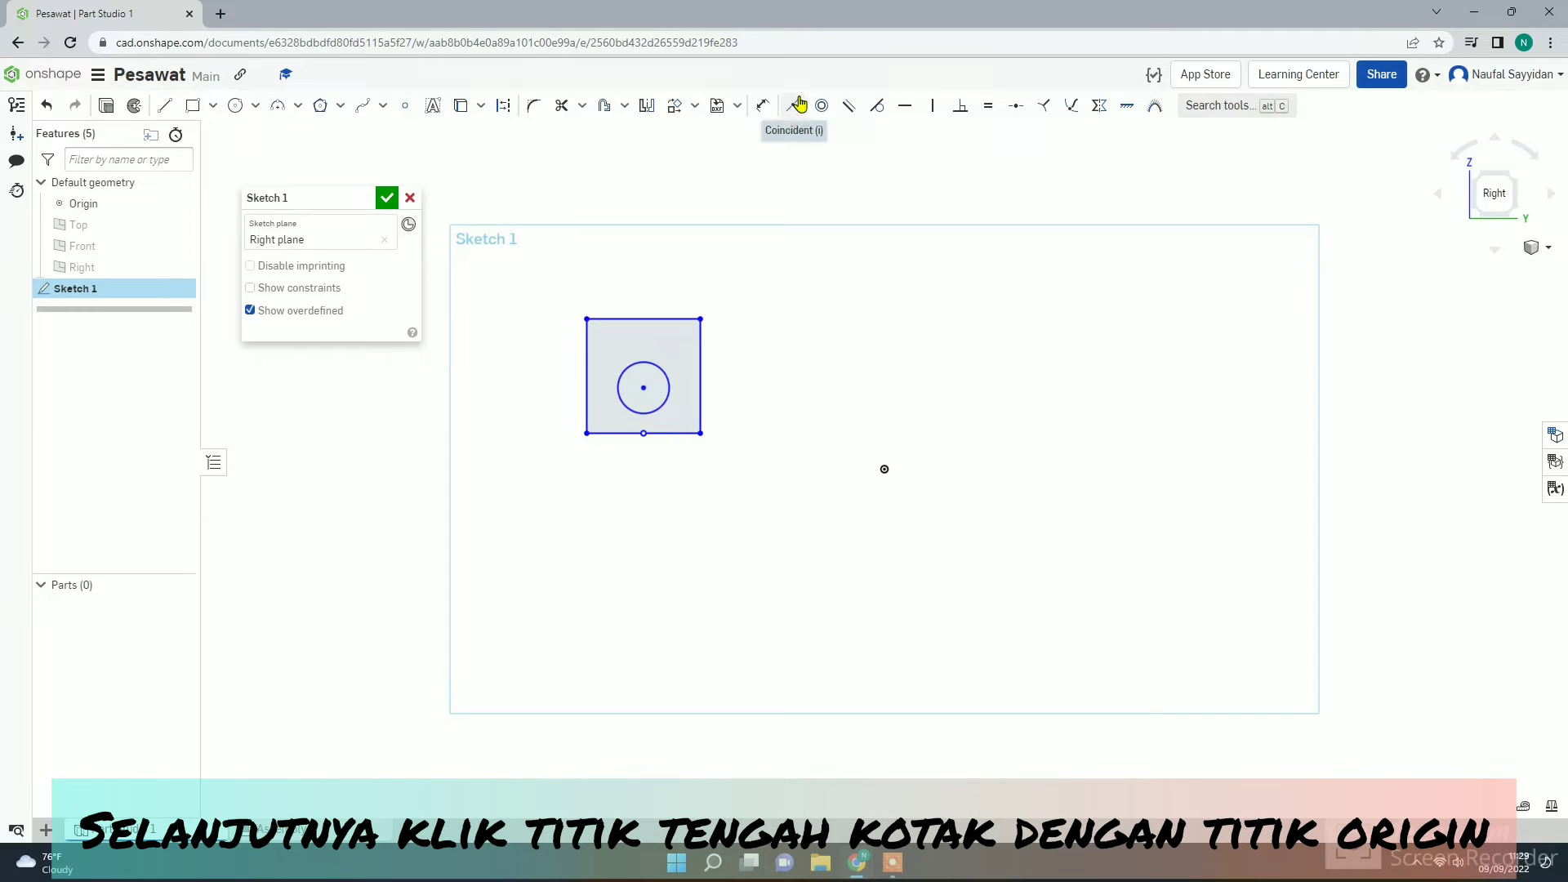
{"action": "left_click", "coordinate": [644, 435]}
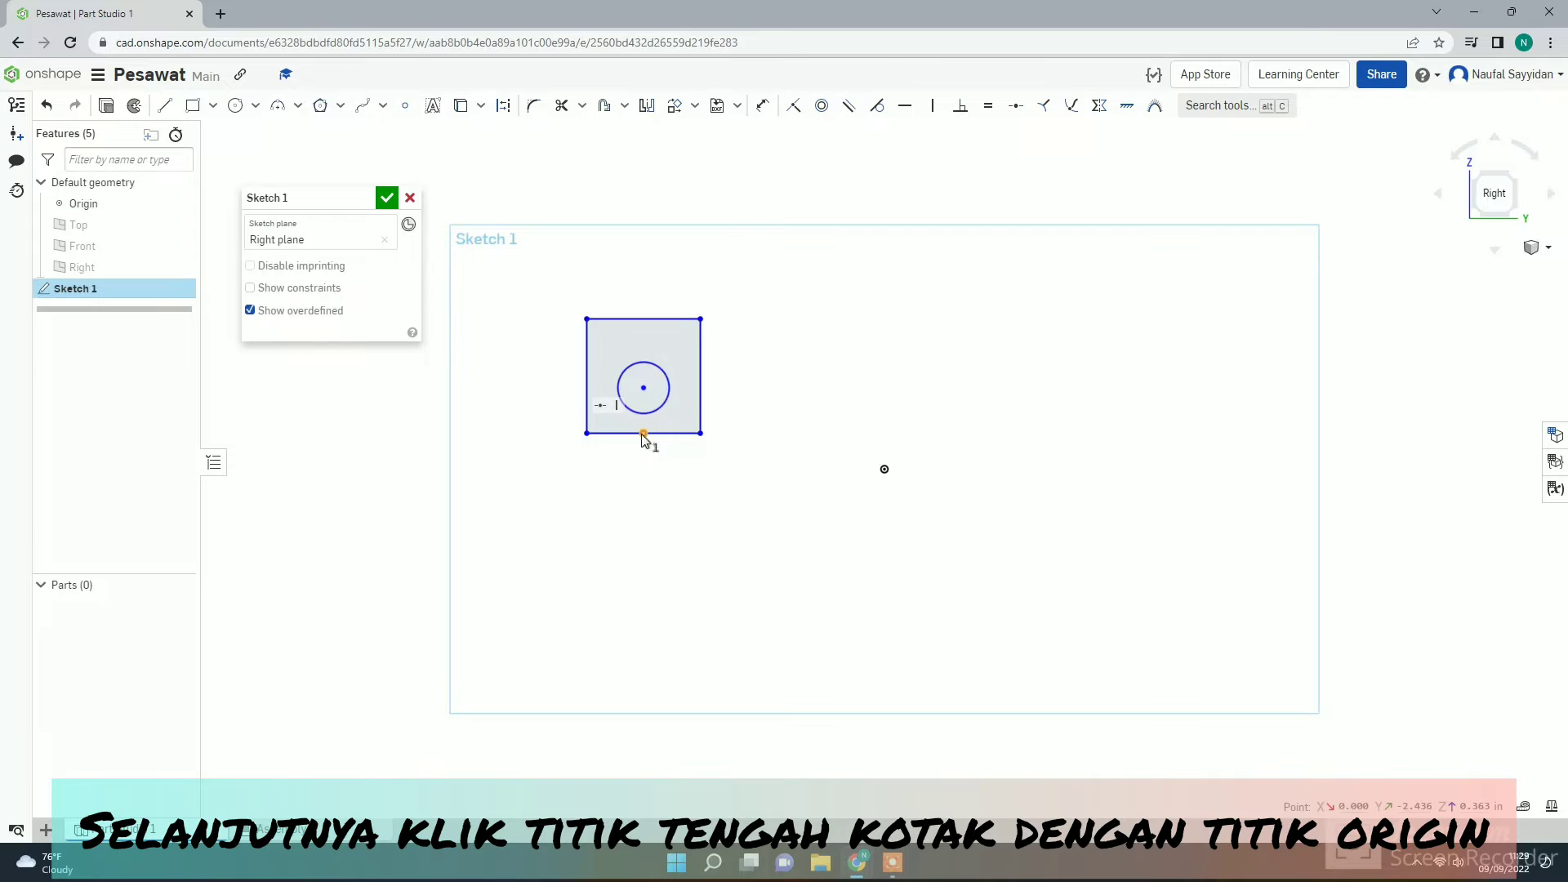
{"action": "left_click", "coordinate": [884, 470]}
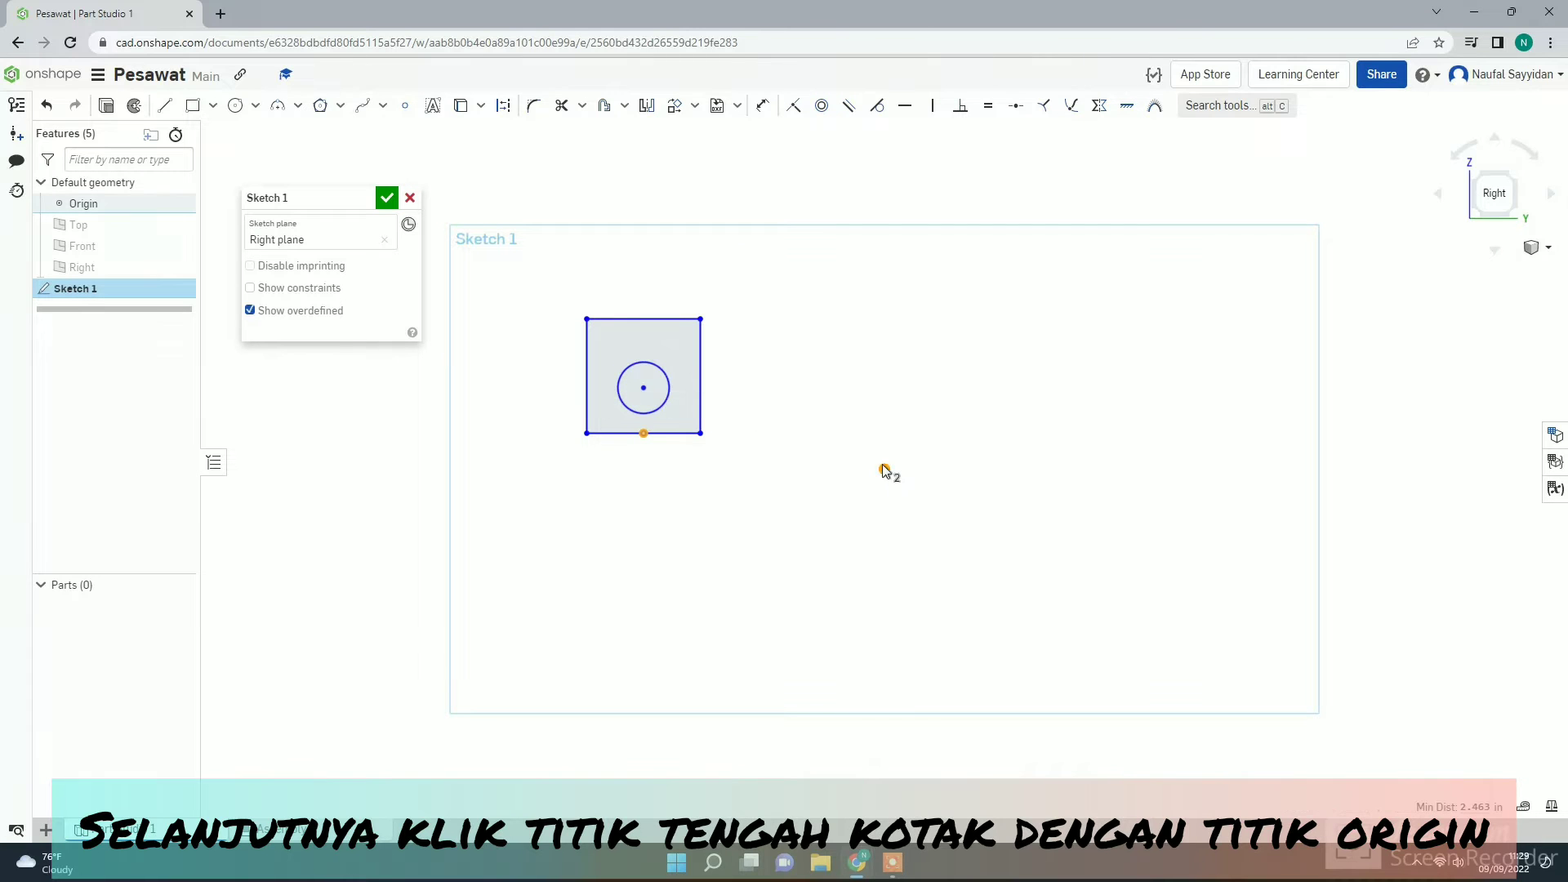
{"action": "left_click", "coordinate": [792, 107]}
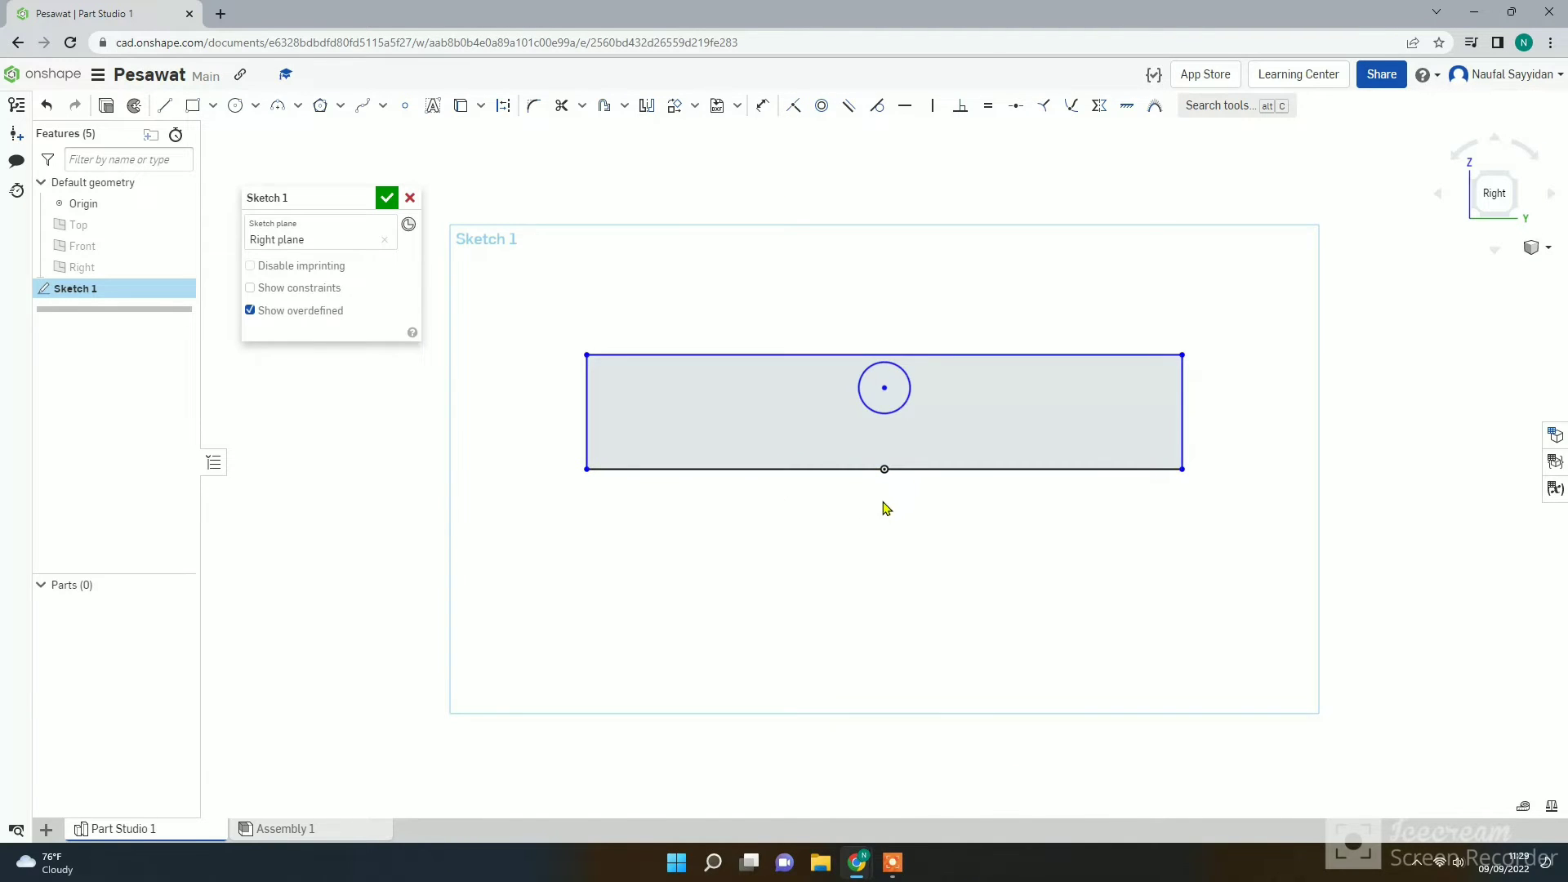
Dimension the rectangle's bottom edge to 0.75 in.
{"action": "key", "text": "d"}
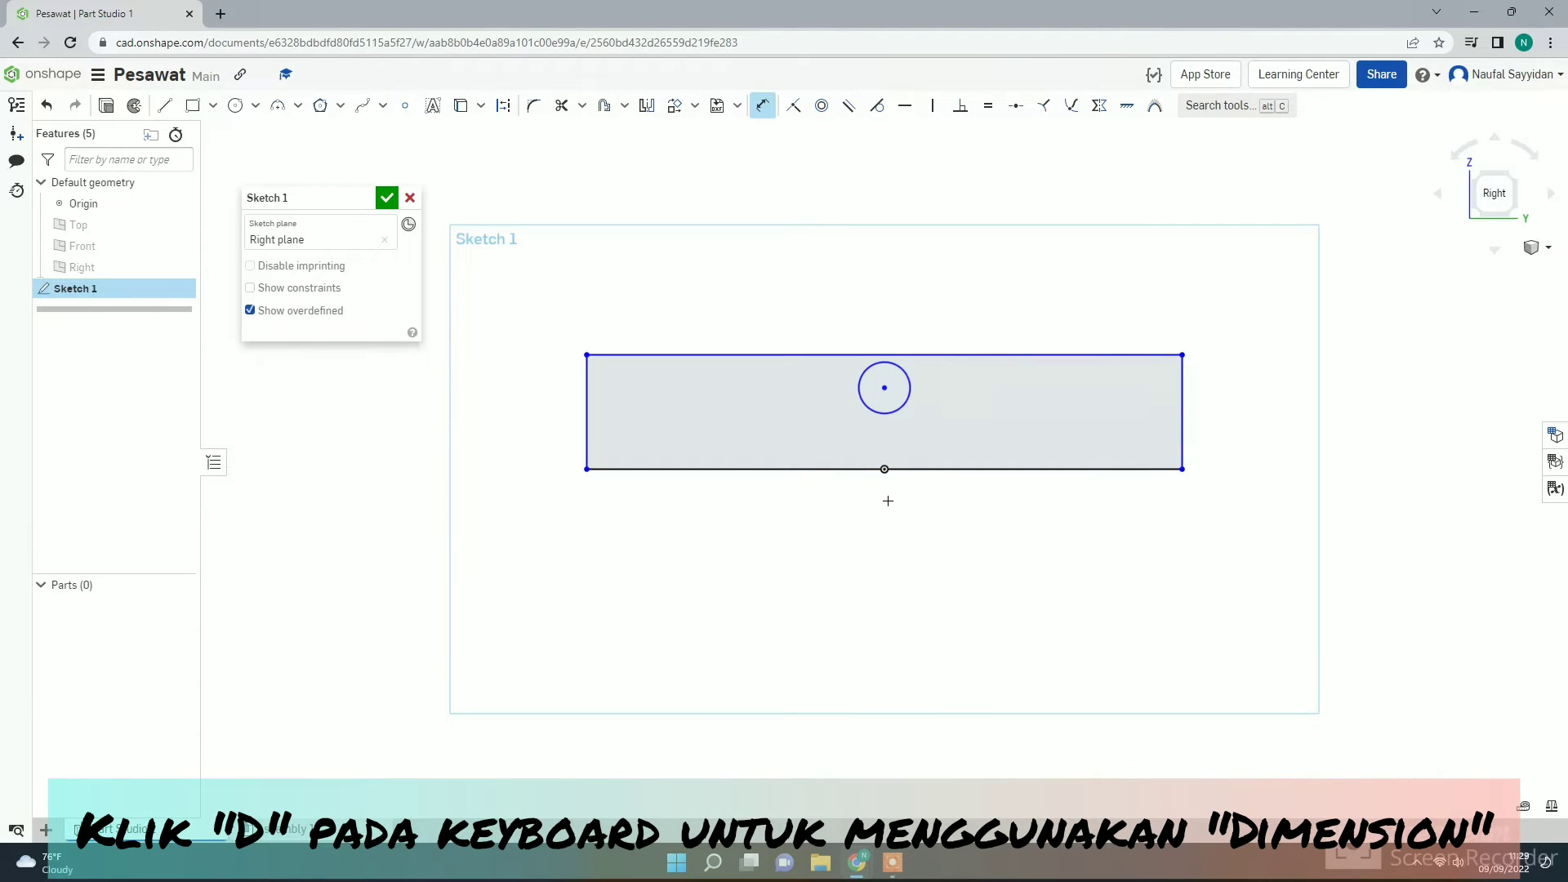
{"action": "left_click", "coordinate": [904, 469]}
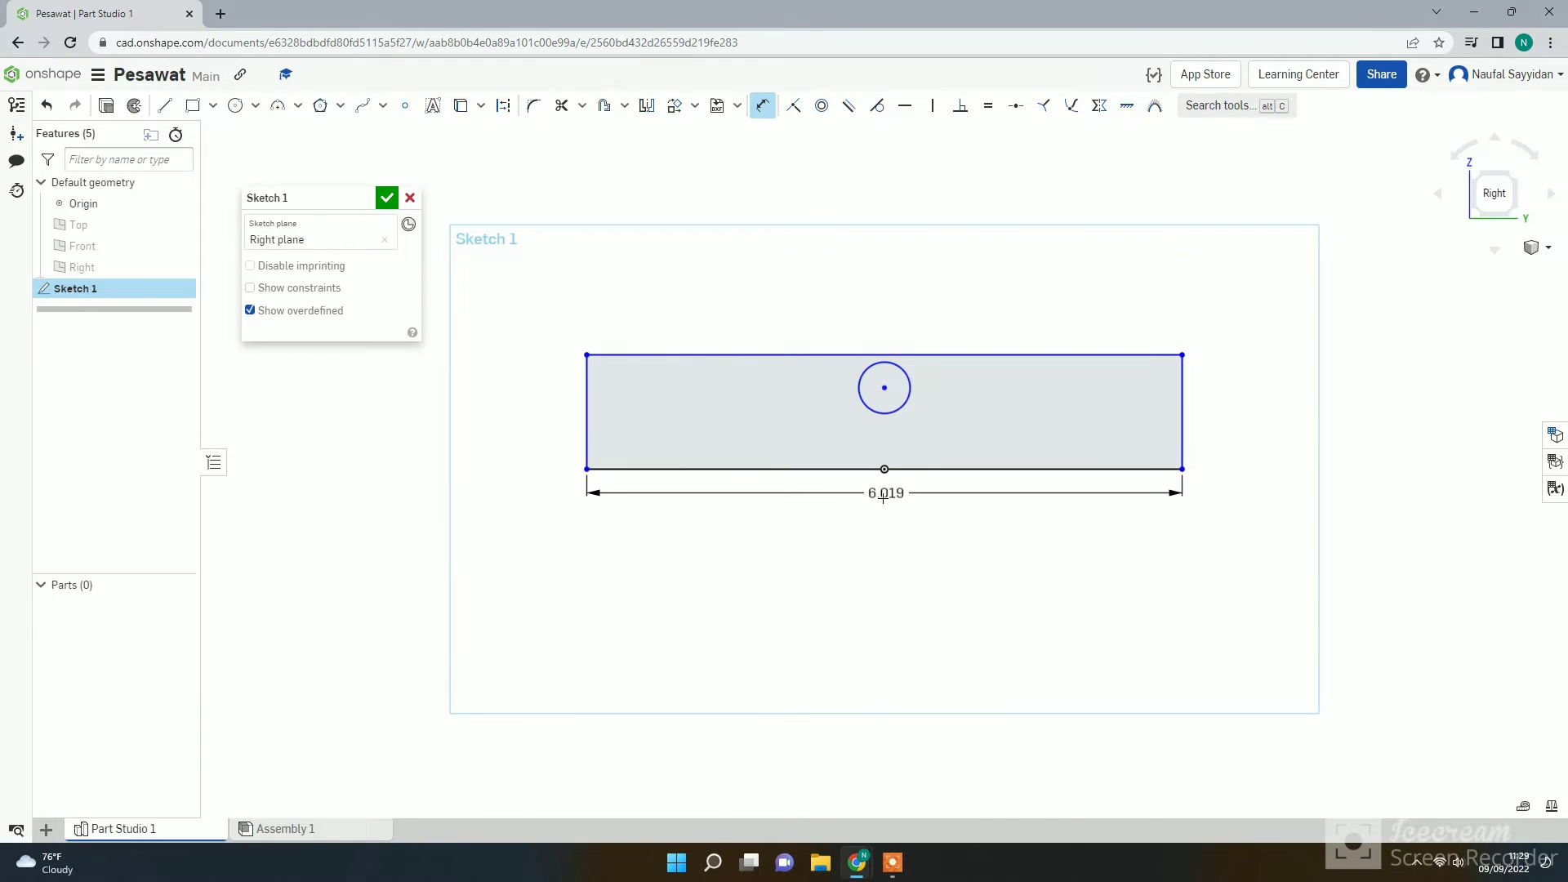
{"action": "left_click", "coordinate": [952, 498]}
{"action": "key", "text": "BackSpace"}
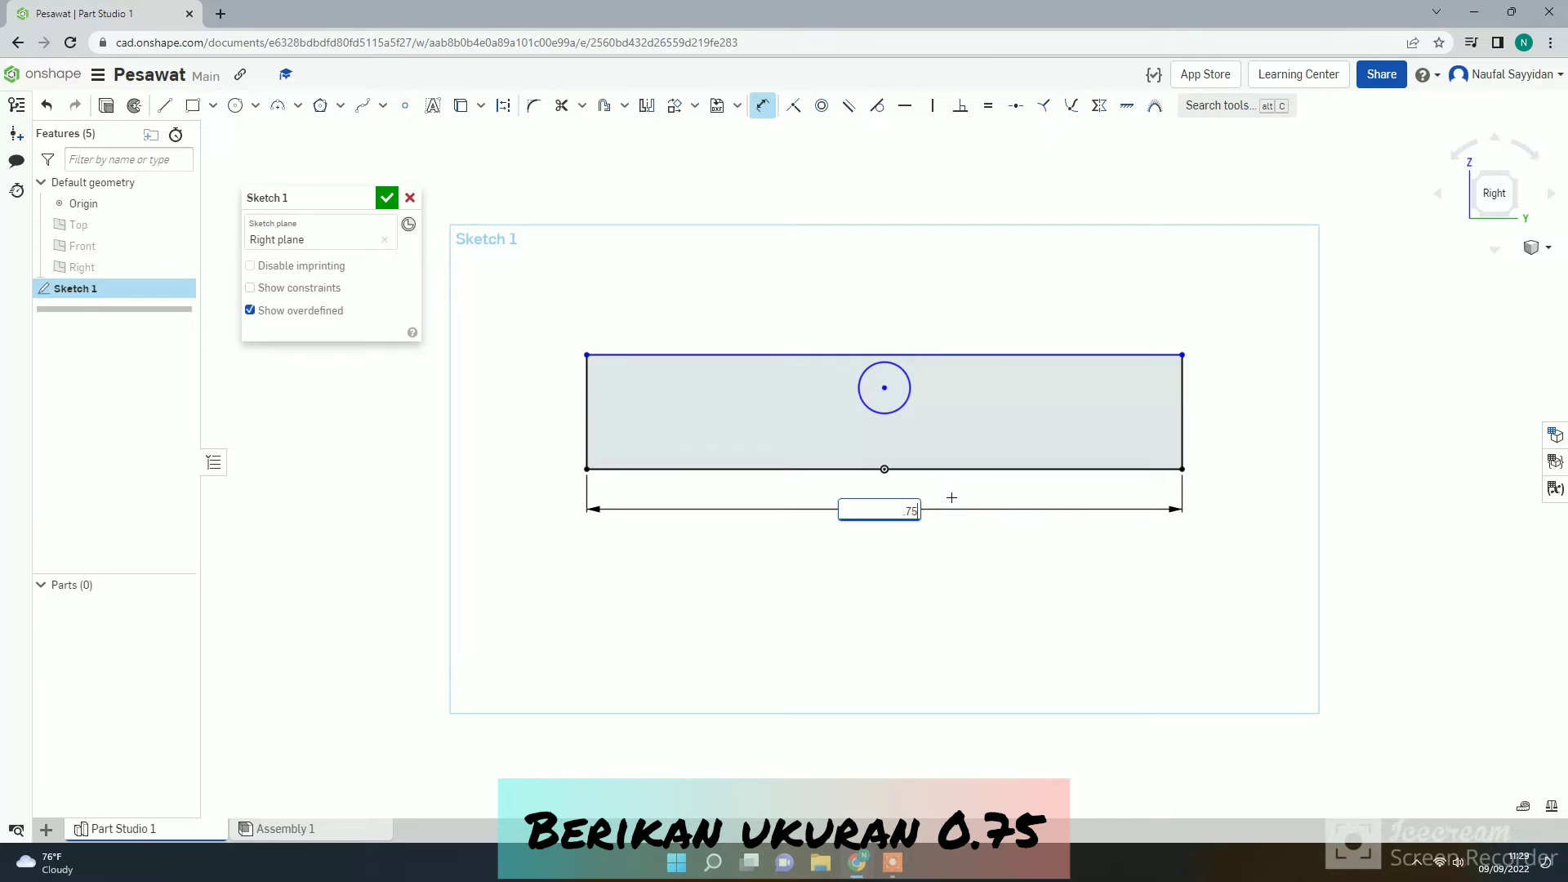
{"action": "key", "text": "Return"}
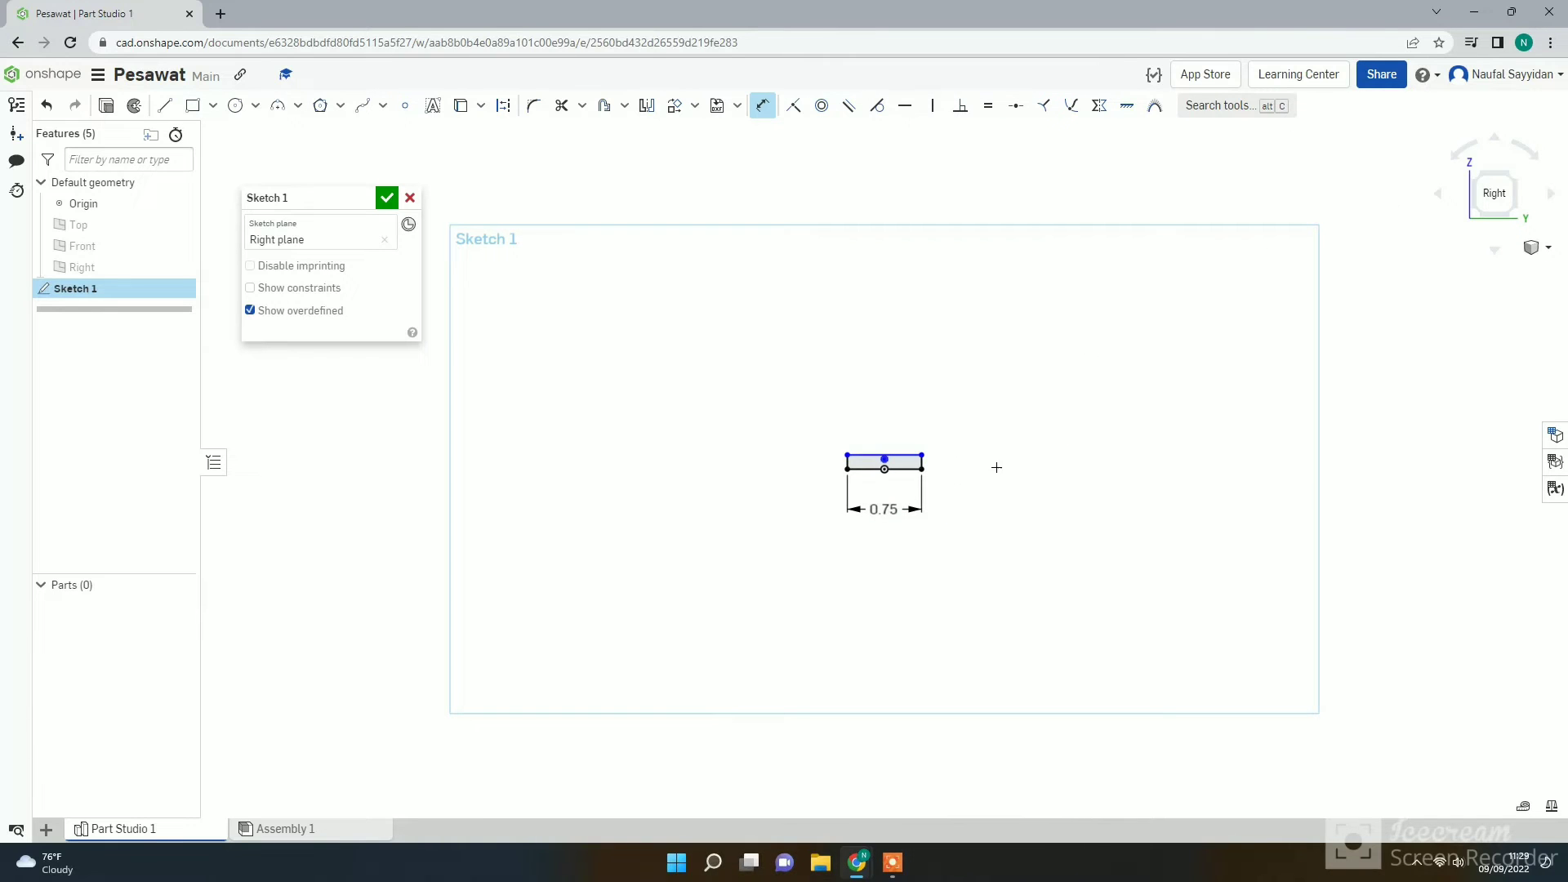
{"action": "scroll", "coordinate": [889, 459], "scroll_direction": "up", "scroll_amount": 8}
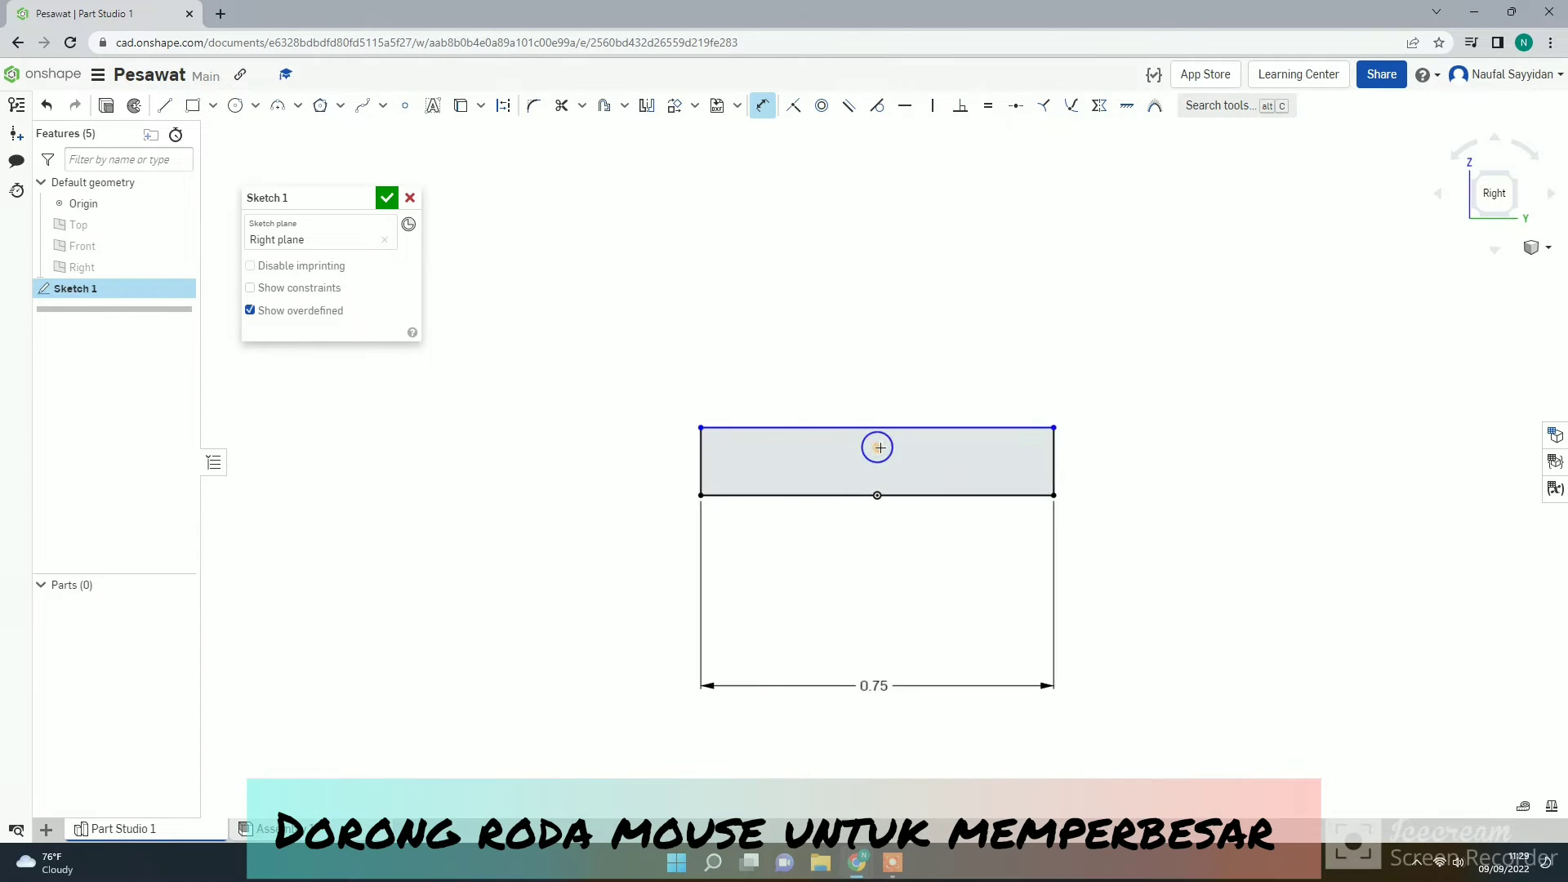
Dimension the rectangle's right edge to 0.875 in.
{"action": "scroll", "coordinate": [866, 547], "scroll_direction": "up", "scroll_amount": 2}
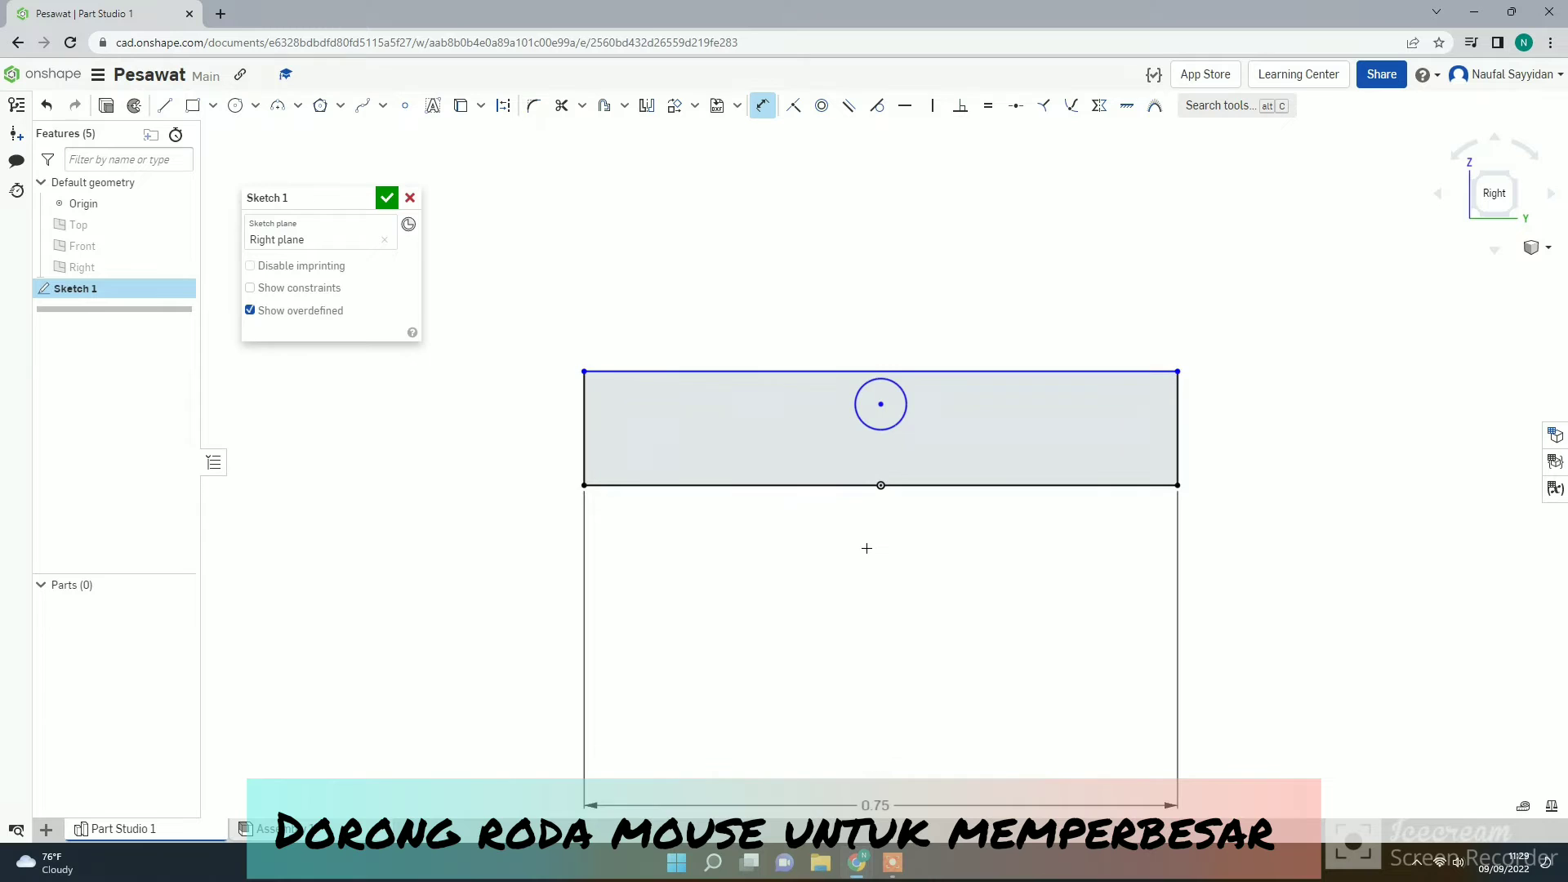
{"action": "left_click", "coordinate": [1175, 437]}
{"action": "left_click", "coordinate": [1218, 432]}
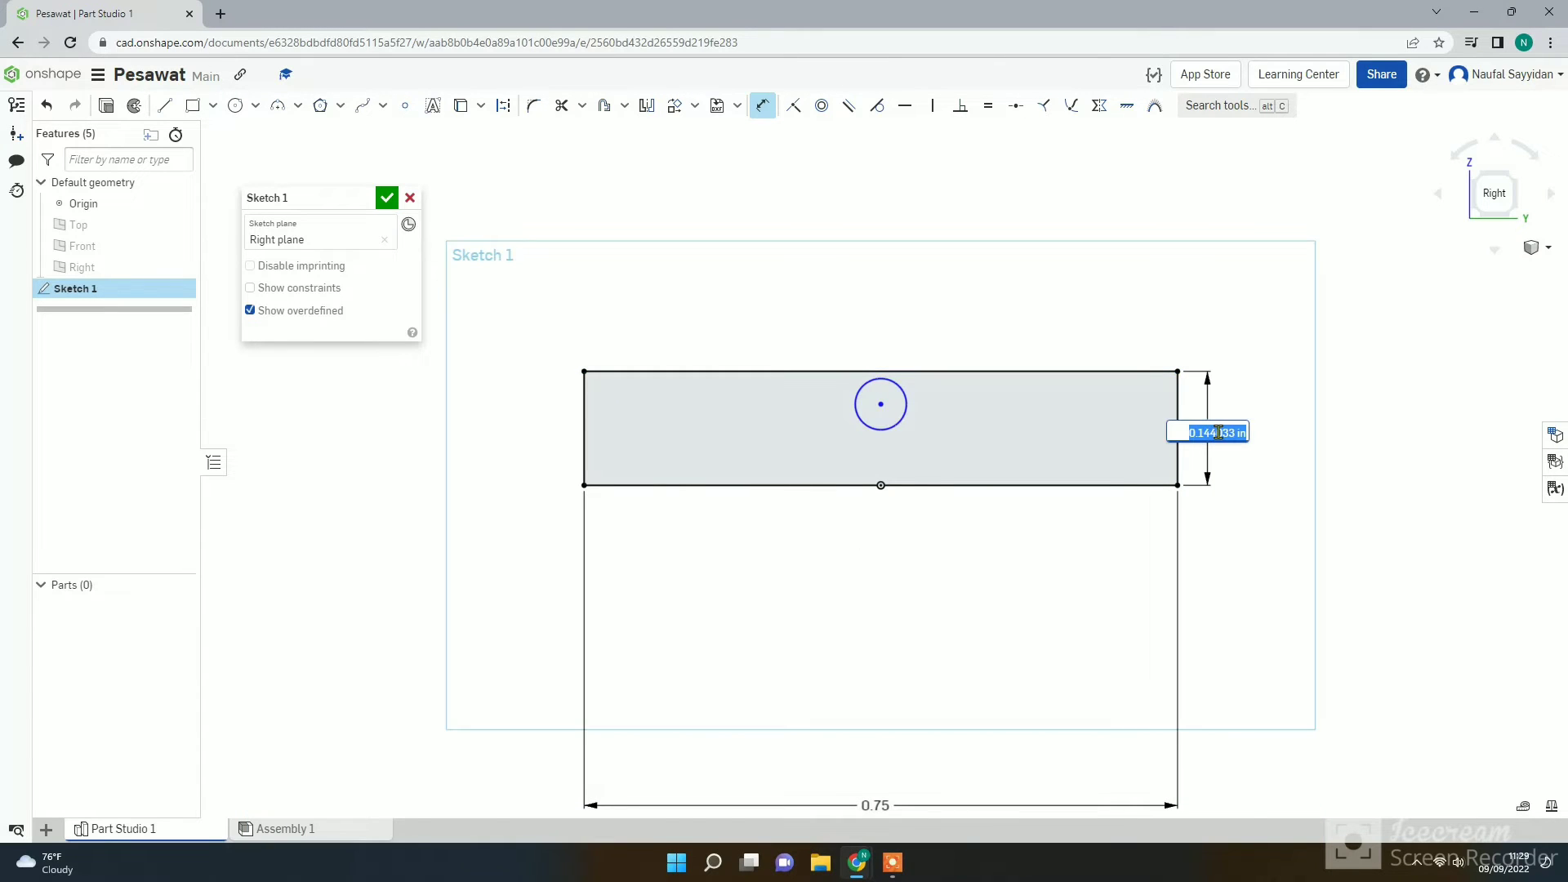
{"action": "key", "text": "BackSpace"}
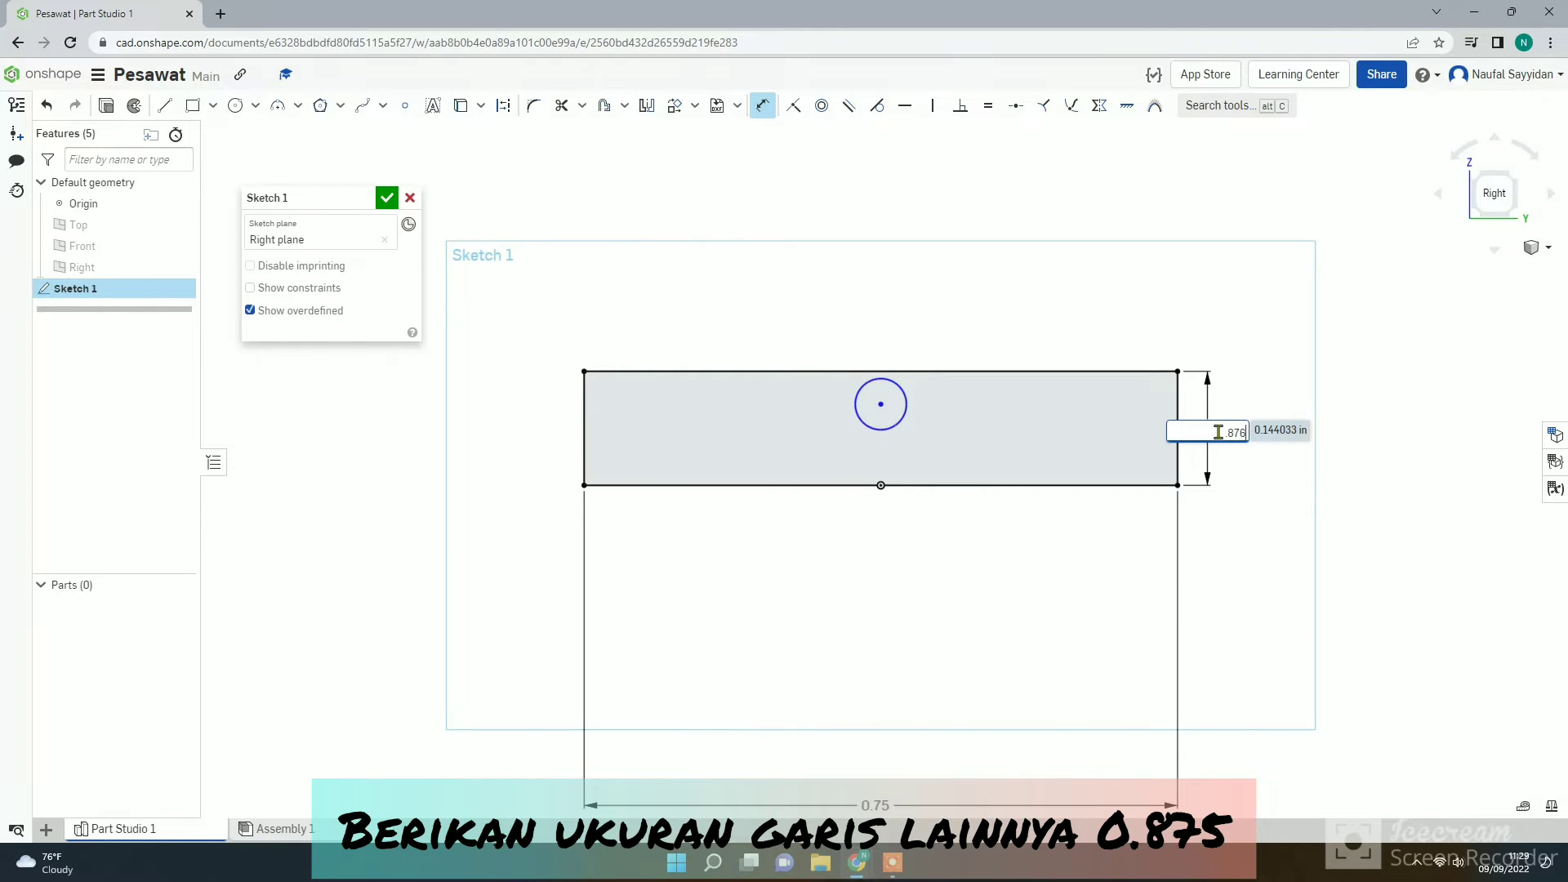
{"action": "type", "text": ".875"}
{"action": "key", "text": "Return"}
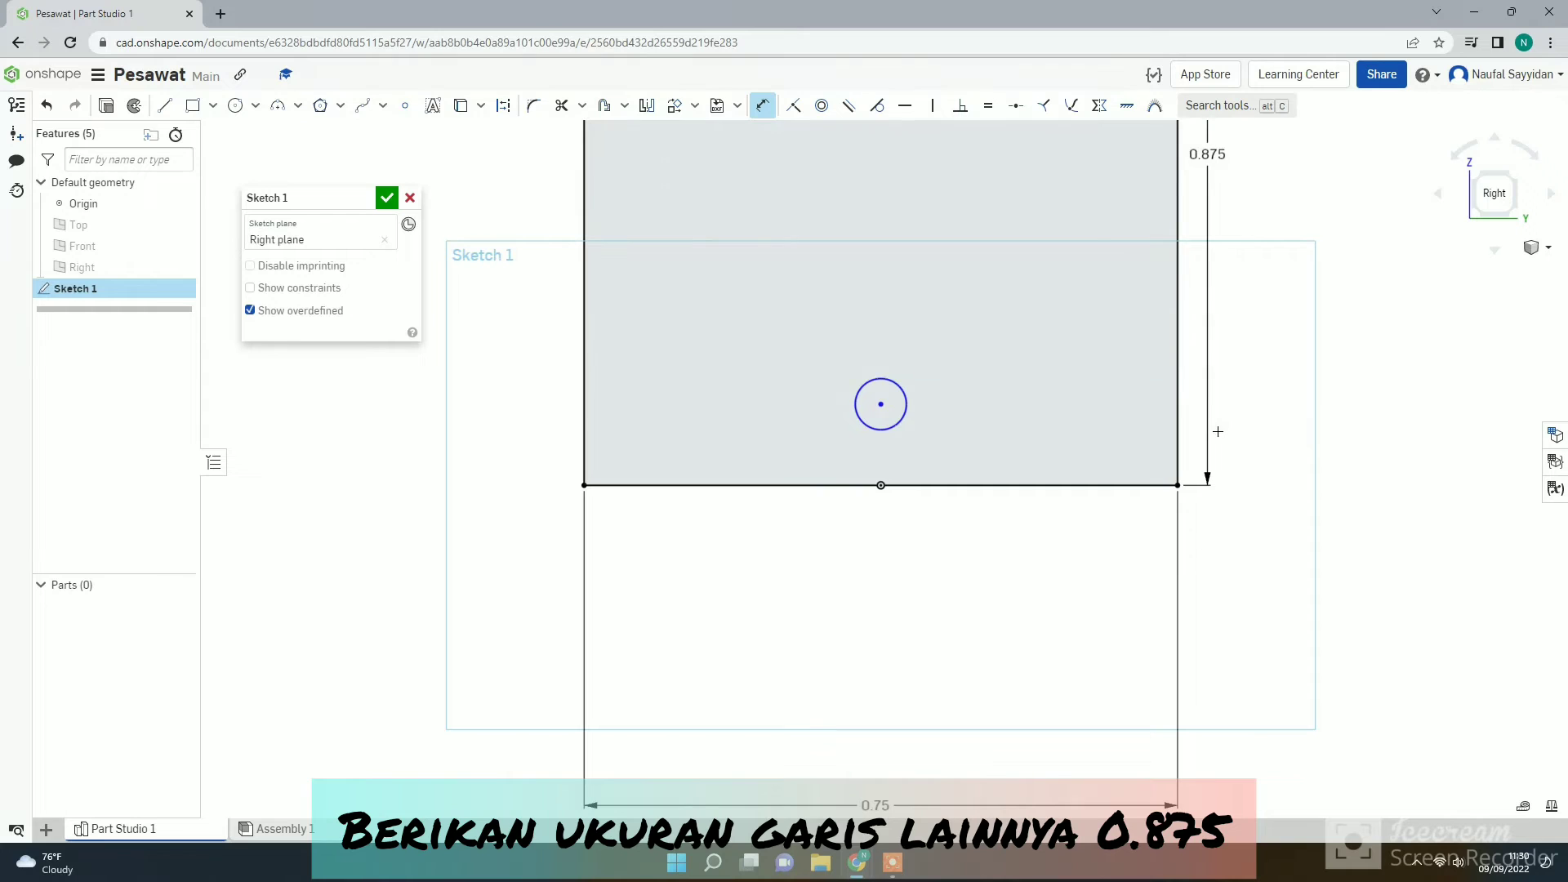
Move the rectangle's width dimension closer to the bottom edge and its height dimension clear of the right edge.
{"action": "scroll", "coordinate": [923, 686], "scroll_direction": "down", "scroll_amount": 3}
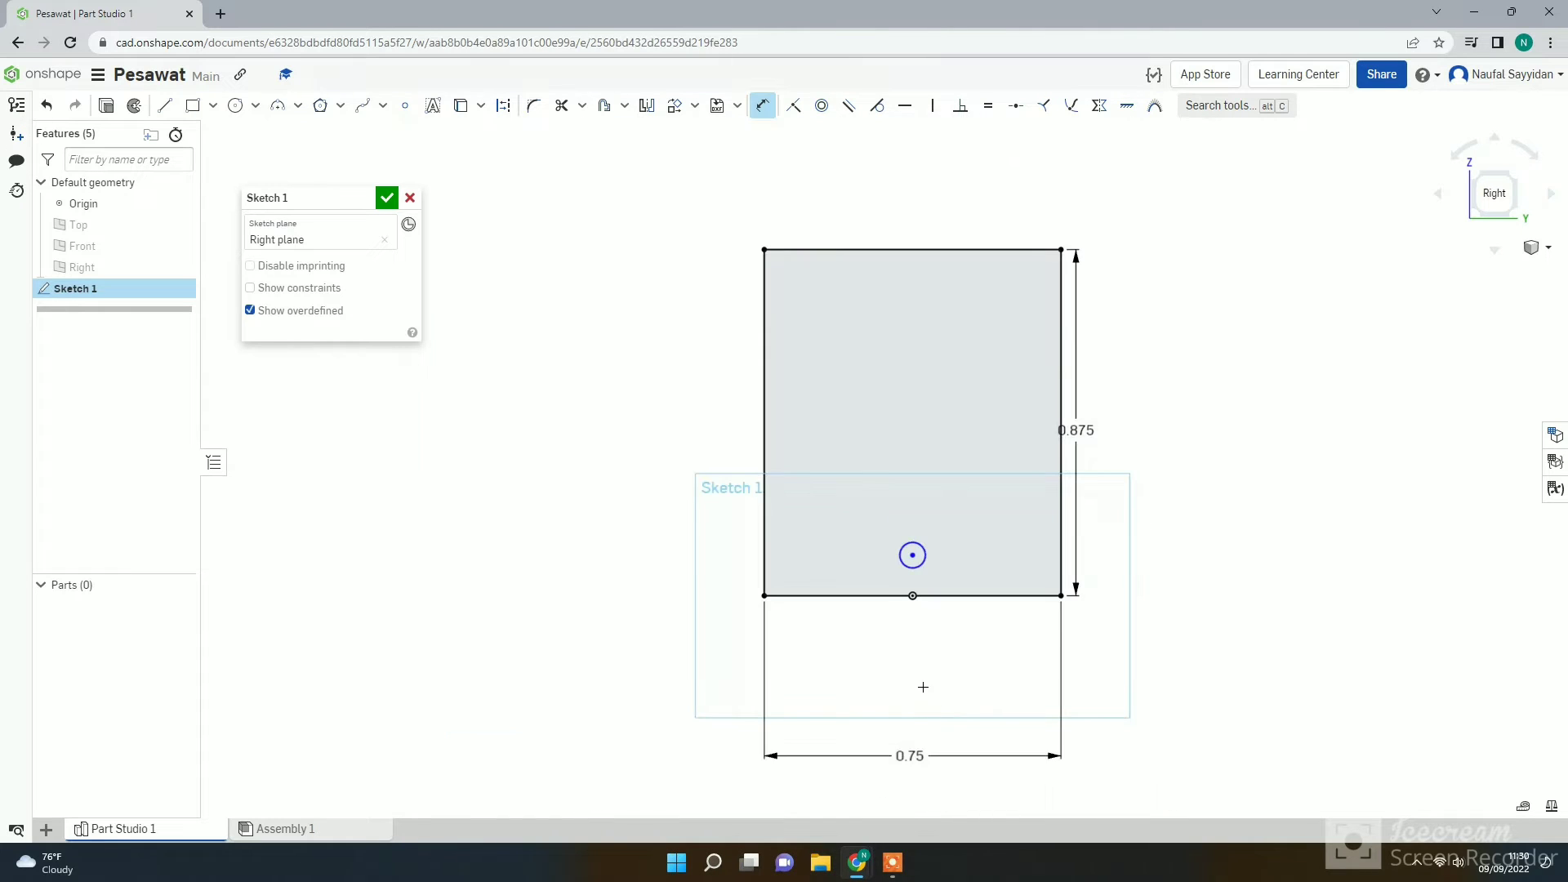
{"action": "left_click_drag", "start_coordinate": [909, 753], "coordinate": [910, 630]}
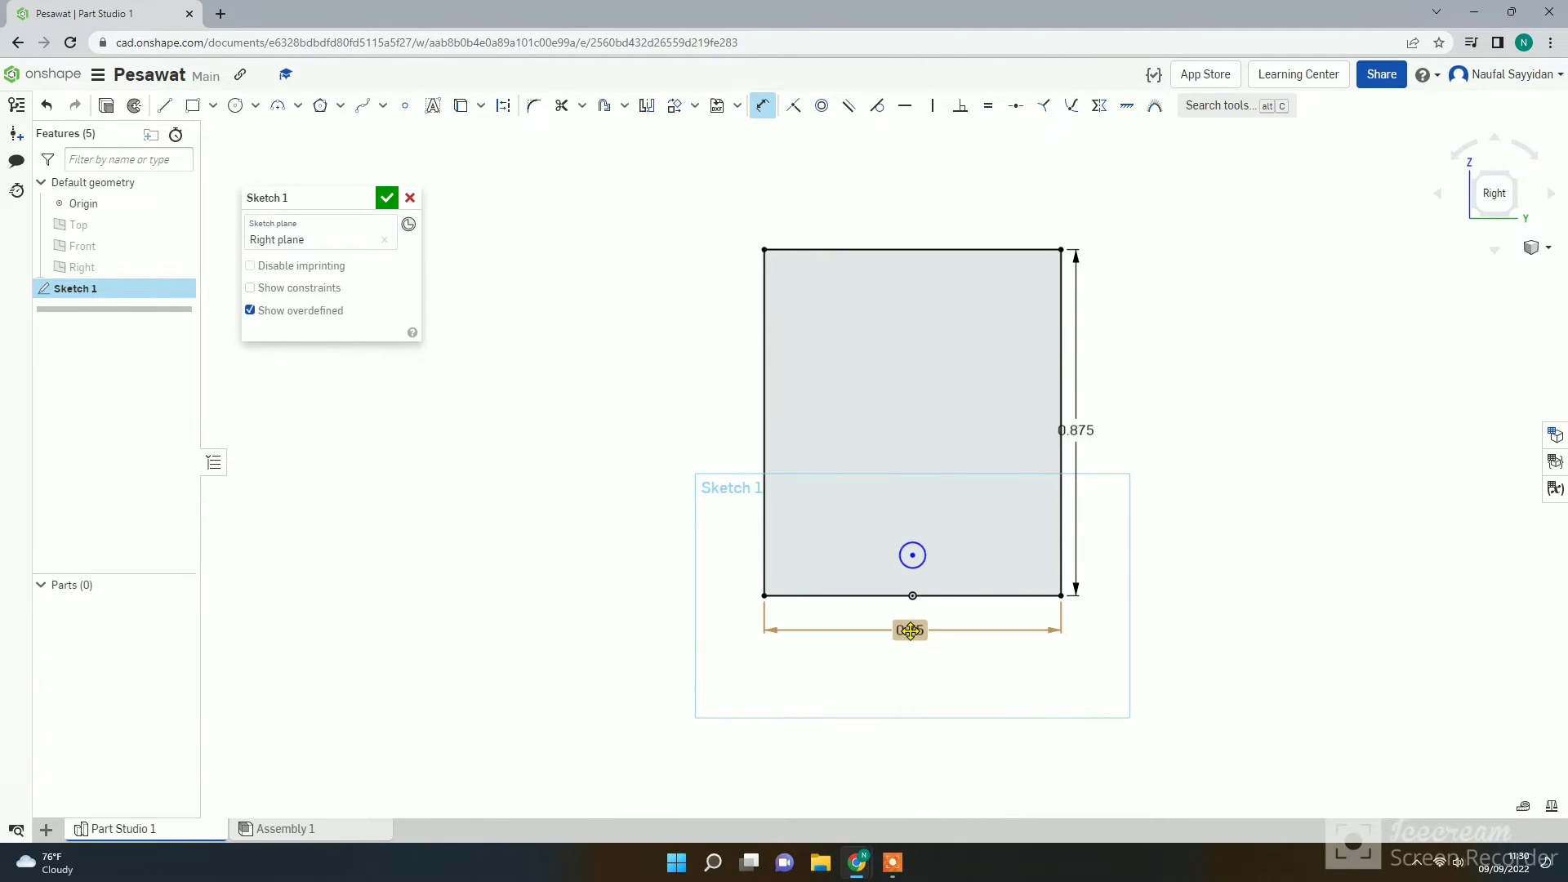
{"action": "left_click_drag", "start_coordinate": [1092, 430], "coordinate": [1114, 429]}
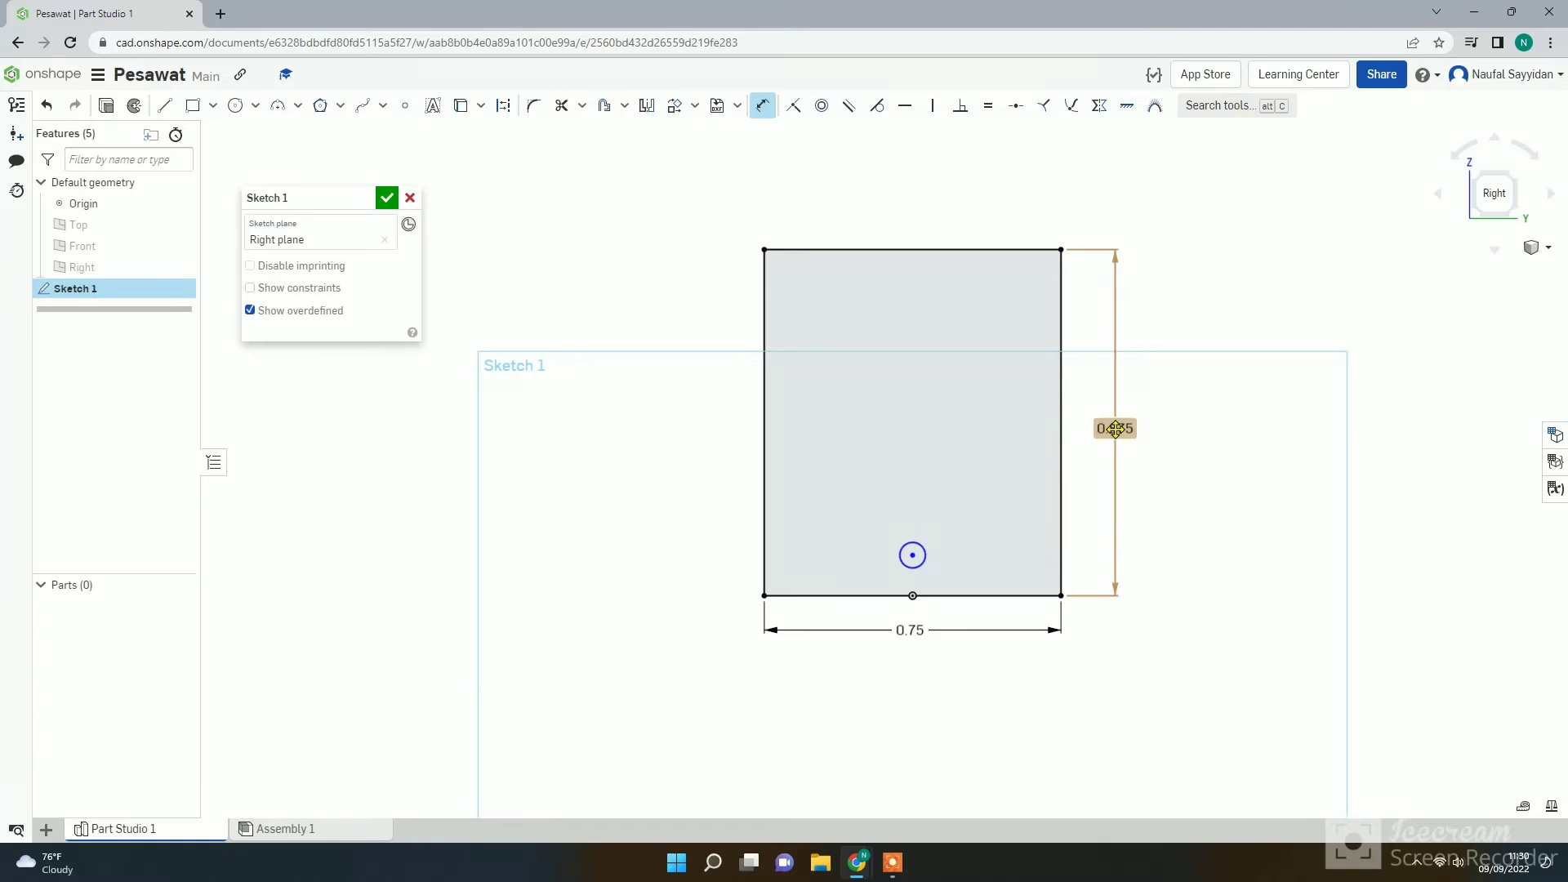
Dimension the circle's diameter to 0.25 in and place that dimension's label closer to the circle.
{"action": "left_click", "coordinate": [925, 550]}
{"action": "left_click", "coordinate": [948, 499]}
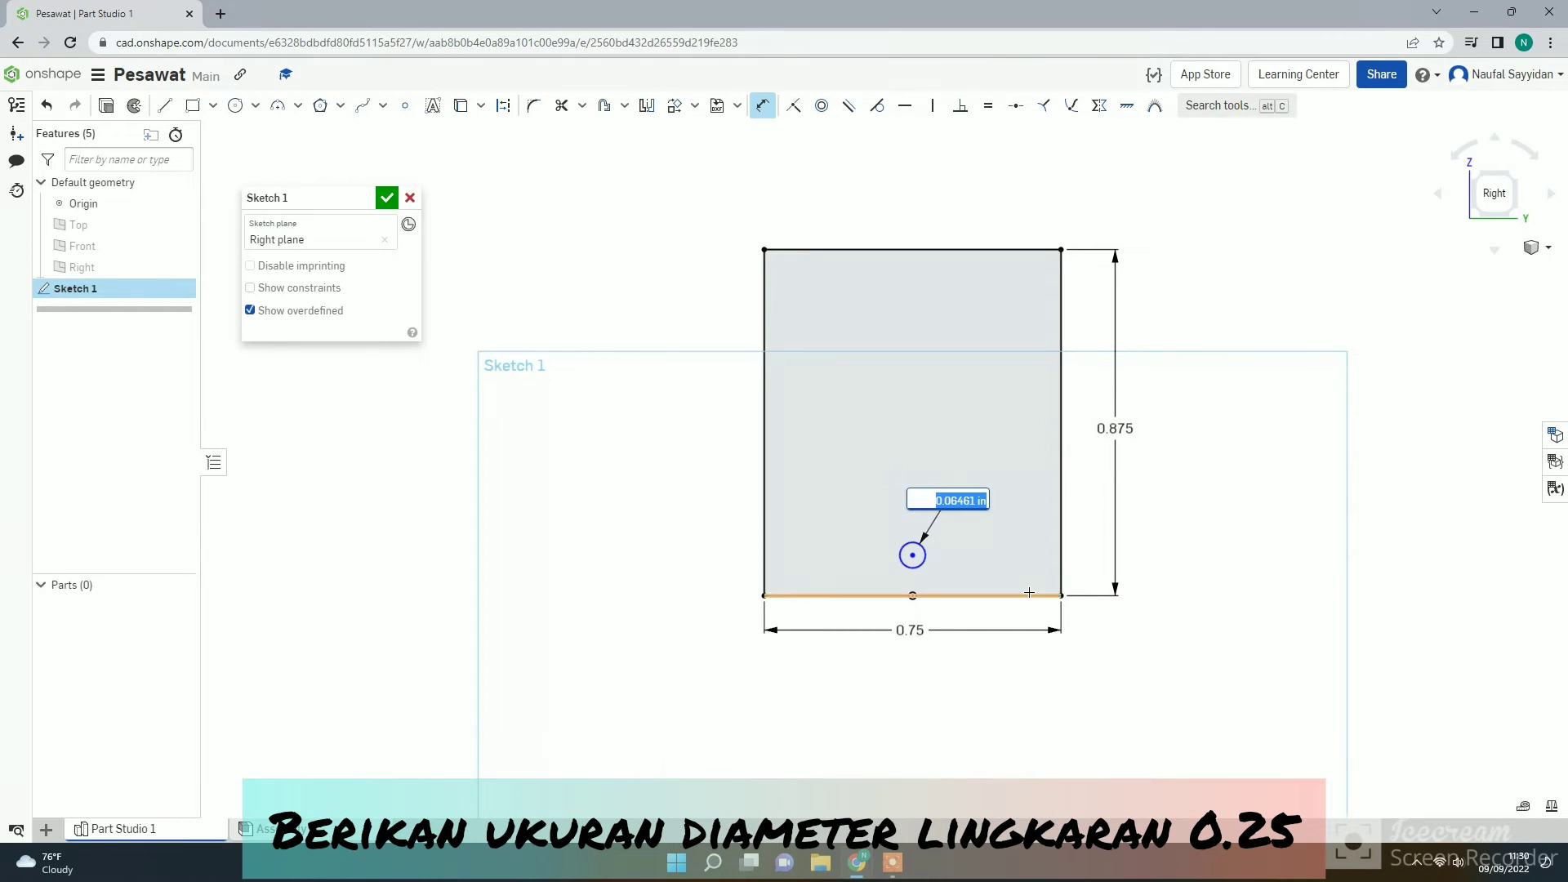
{"action": "type", "text": "25"}
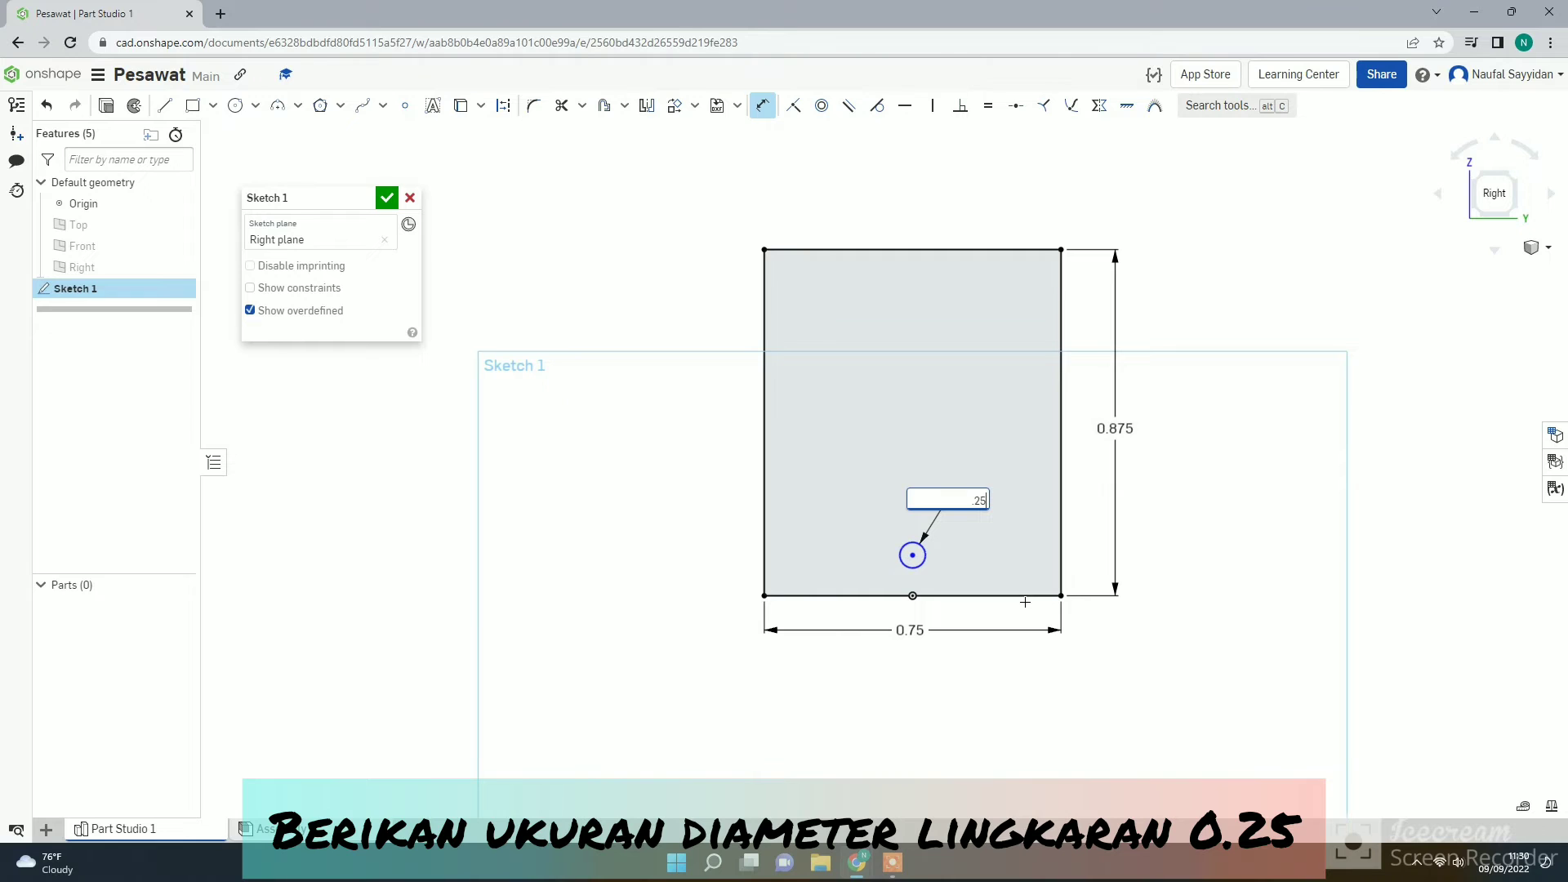
{"action": "key", "text": "Return"}
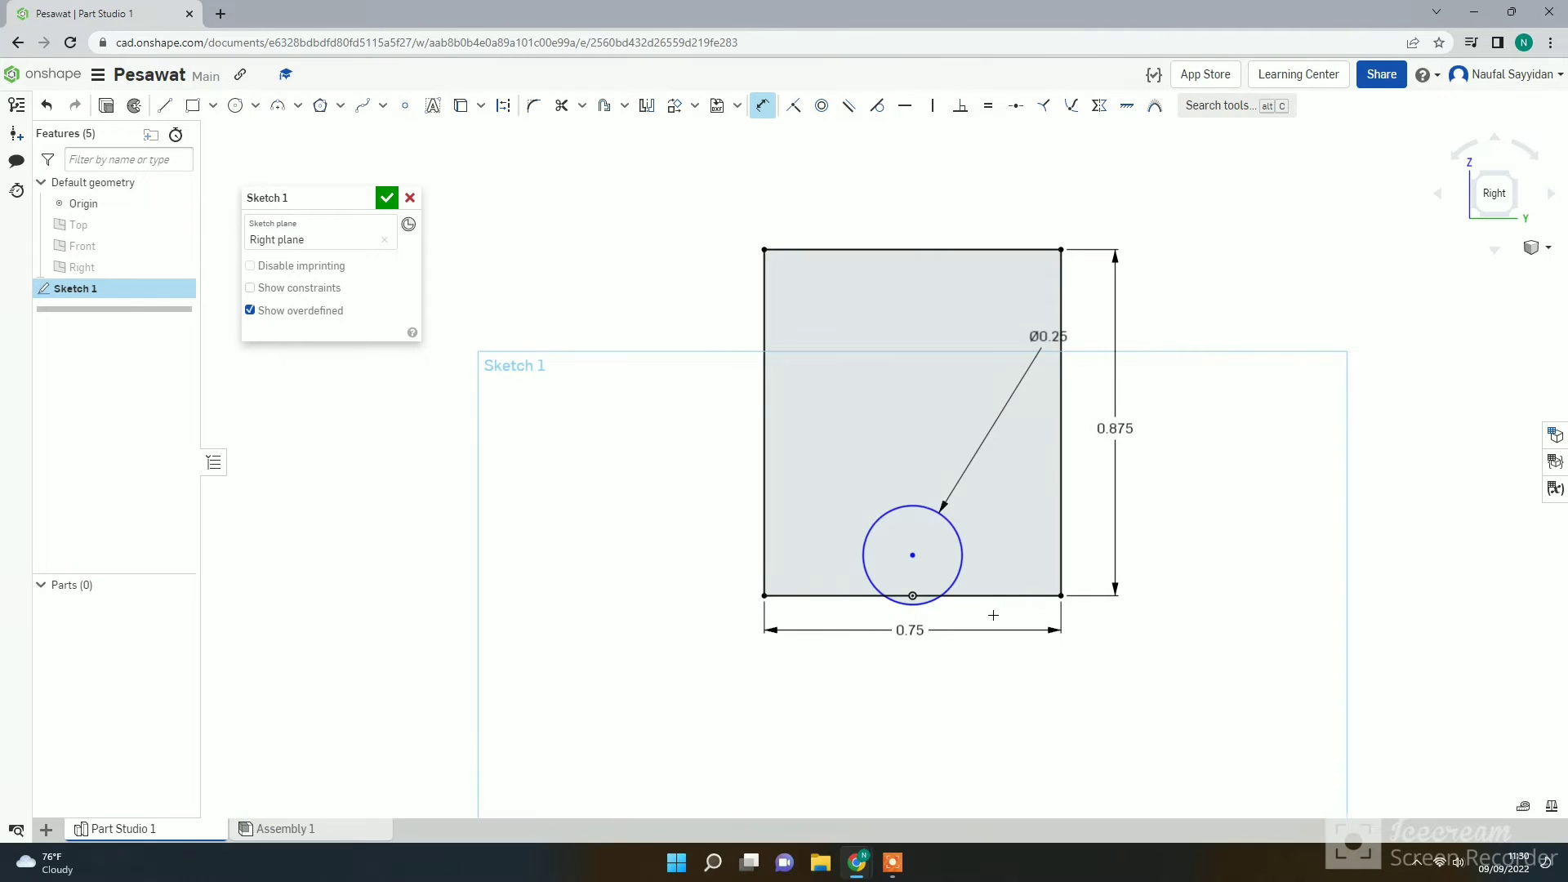
{"action": "left_click", "coordinate": [762, 104]}
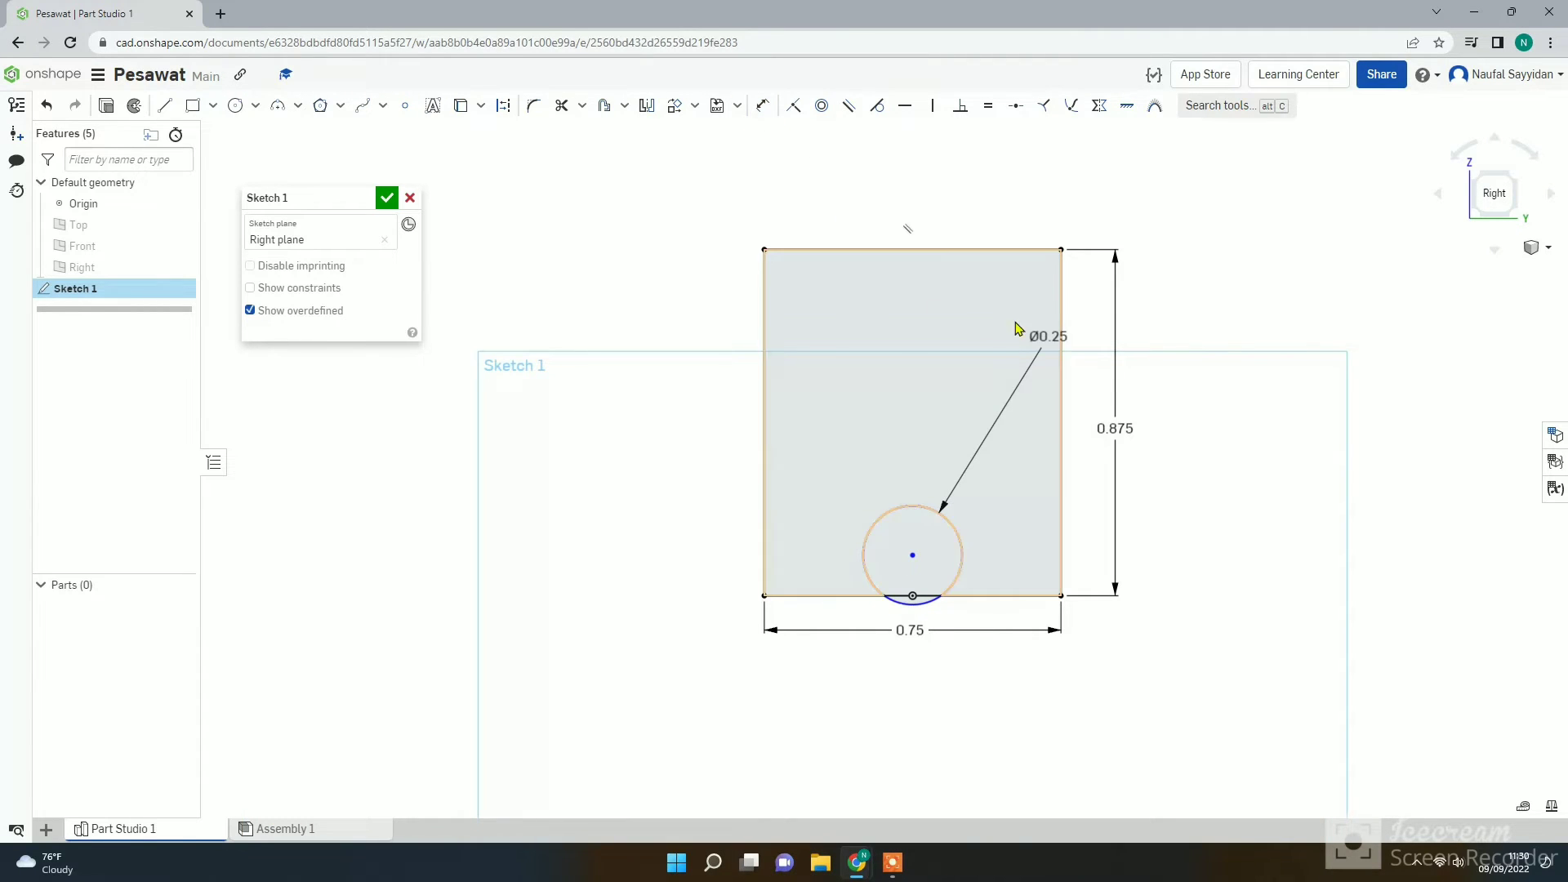
{"action": "left_click_drag", "start_coordinate": [1033, 337], "coordinate": [970, 390]}
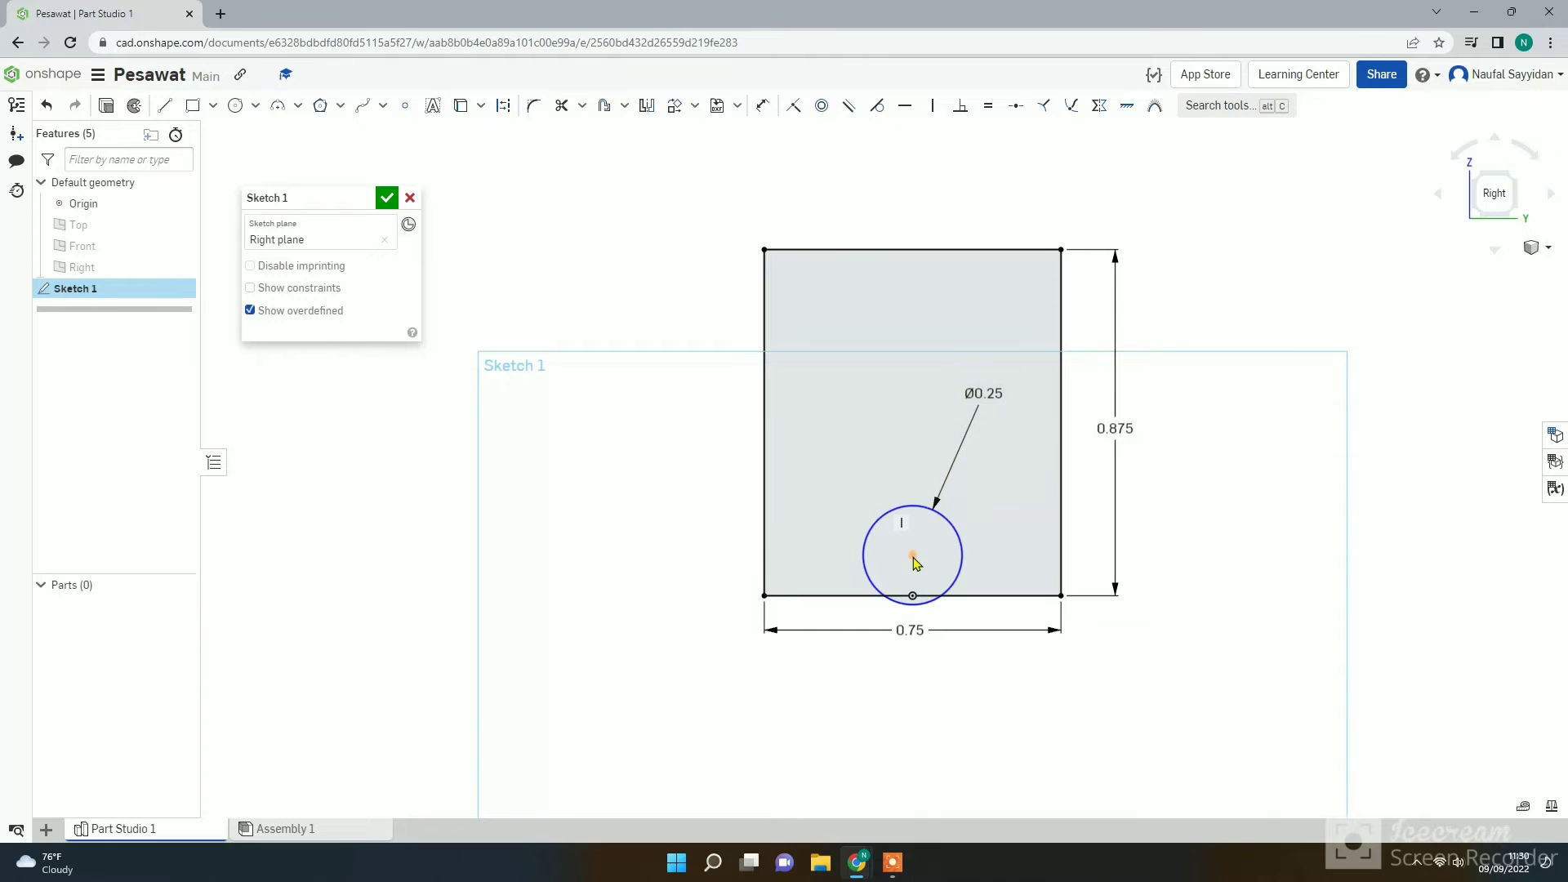
Move the circle up inside the rectangle and dimension its centre 0.25 in above the bottom edge.
{"action": "left_click_drag", "start_coordinate": [912, 555], "coordinate": [929, 510]}
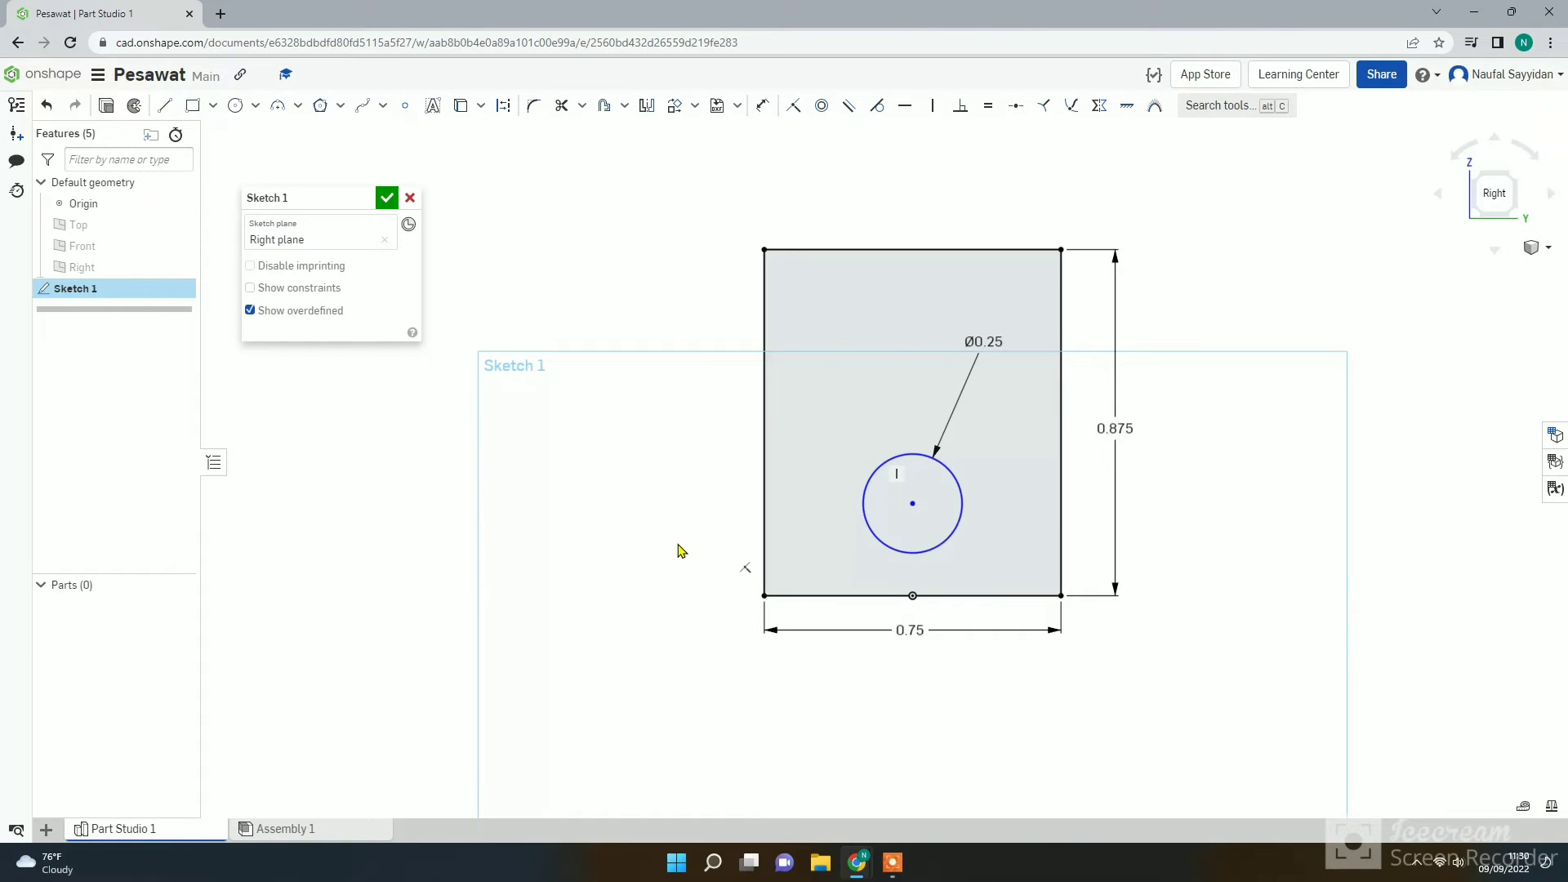
{"action": "left_click", "coordinate": [761, 106]}
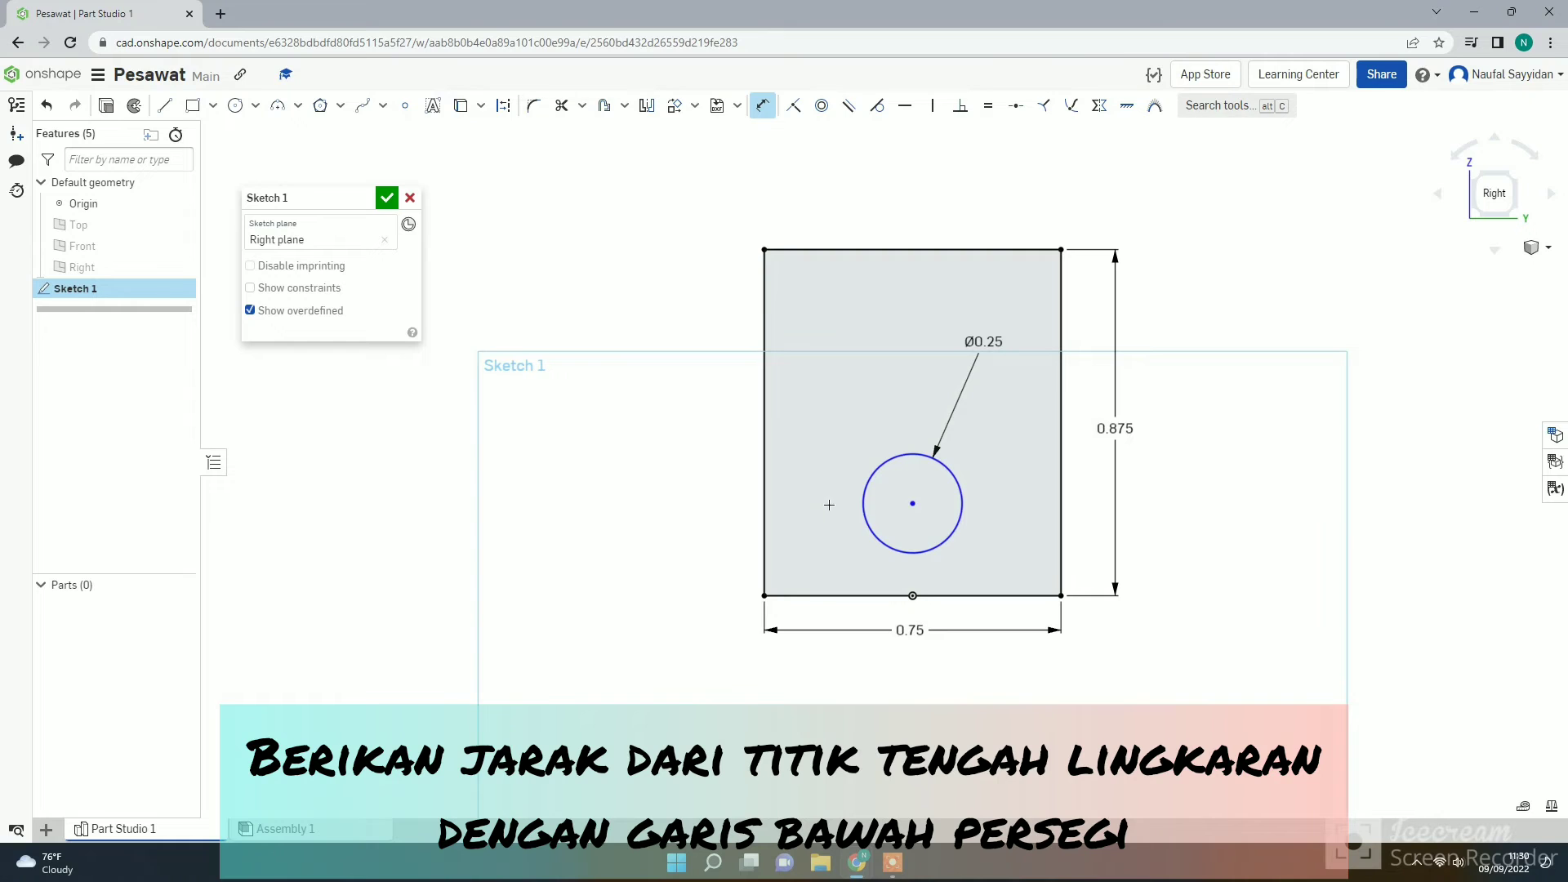
{"action": "left_click", "coordinate": [823, 596]}
{"action": "left_click", "coordinate": [912, 503]}
{"action": "left_click", "coordinate": [696, 545]}
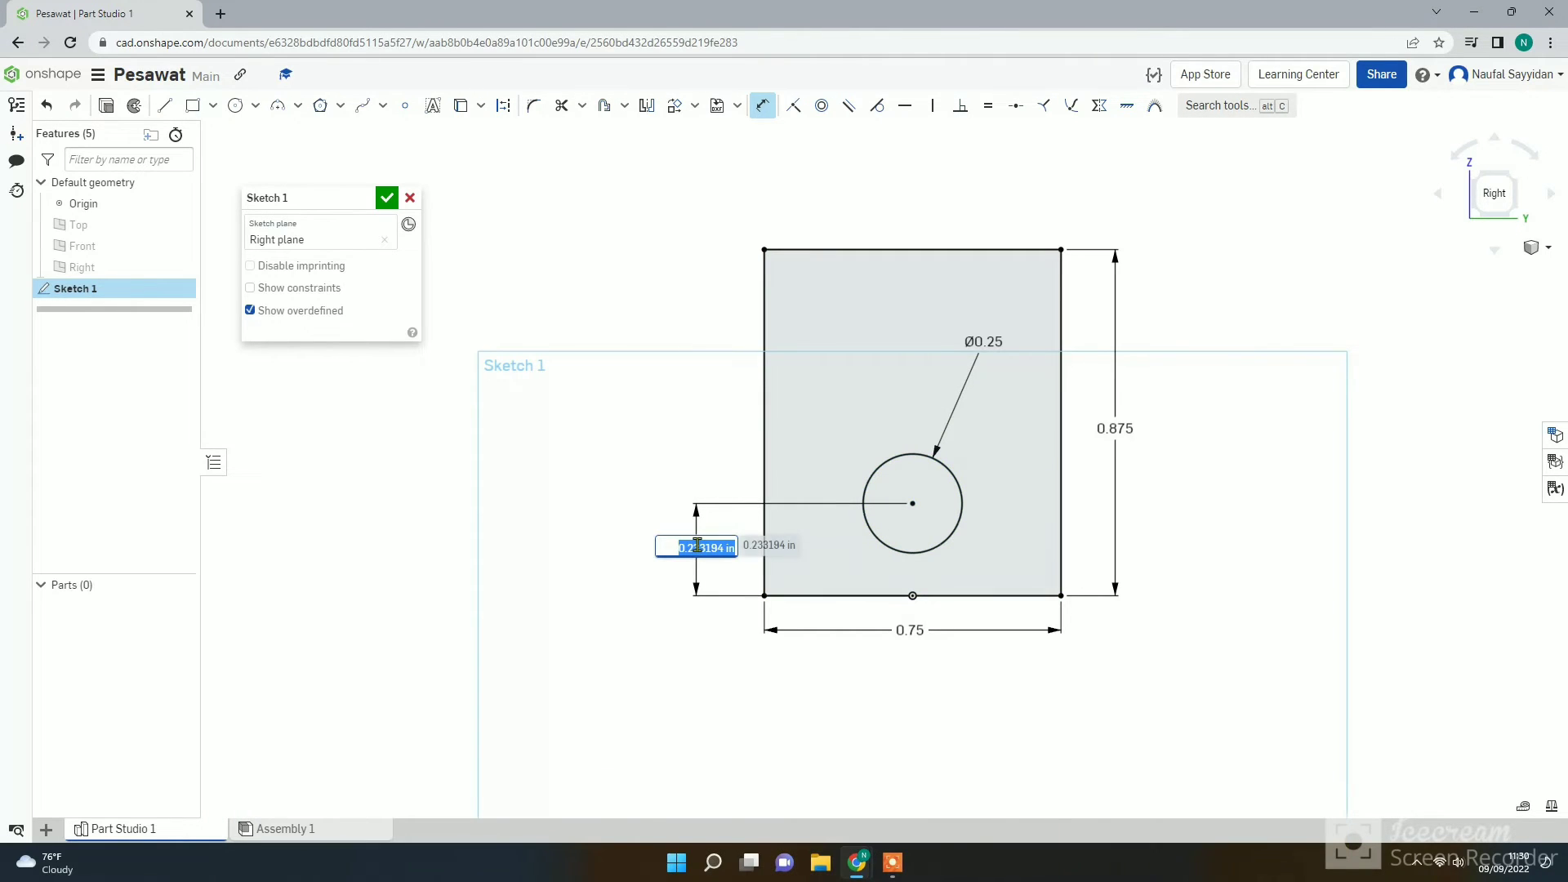
{"action": "key", "text": "BackSpace"}
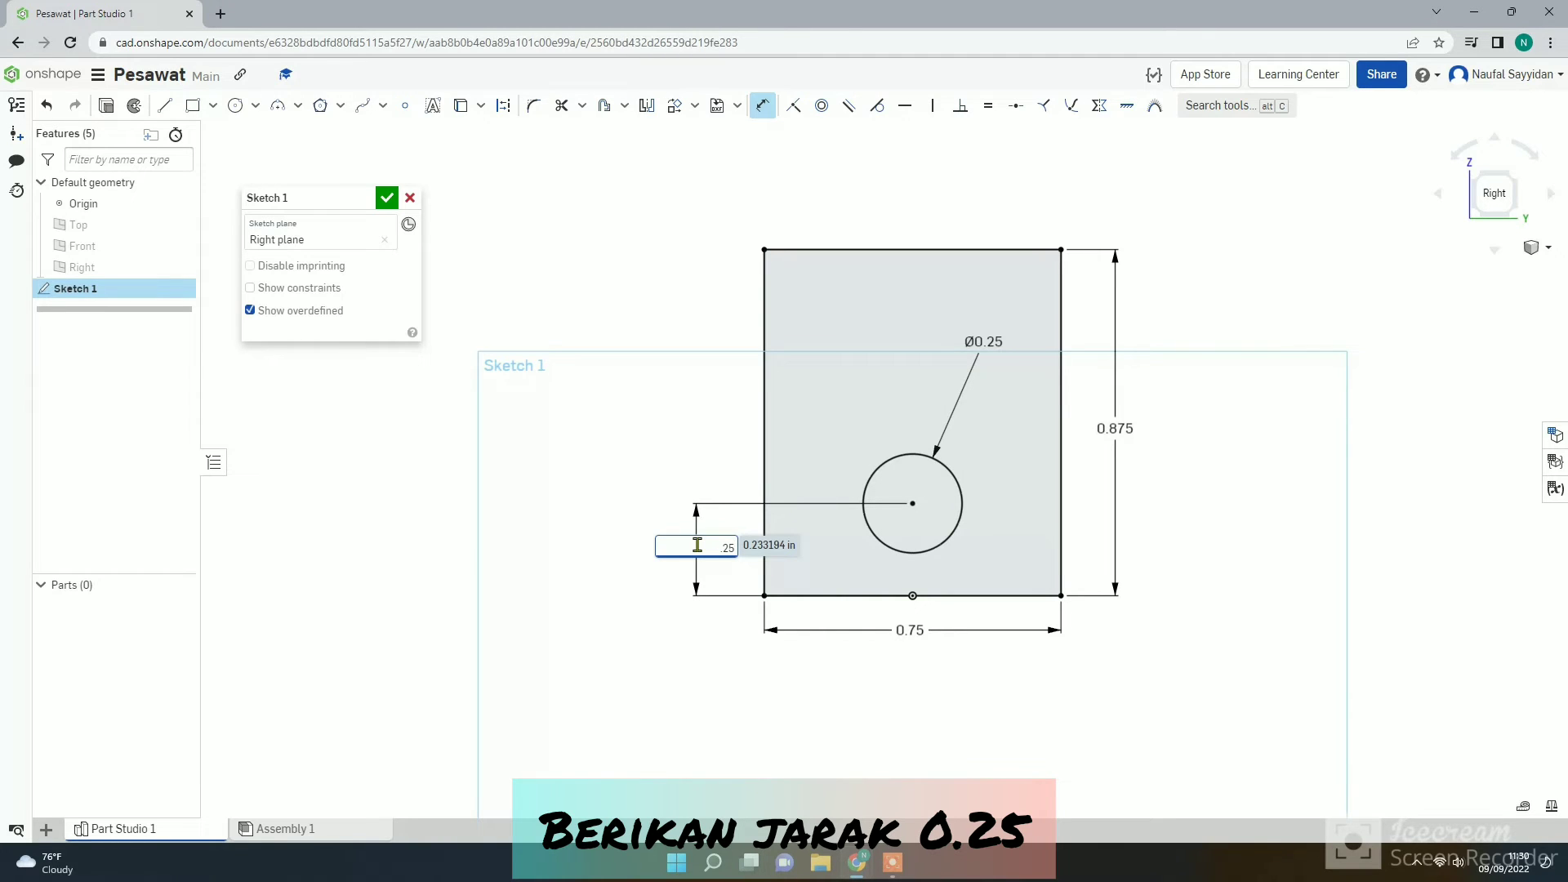
{"action": "key", "text": "Return"}
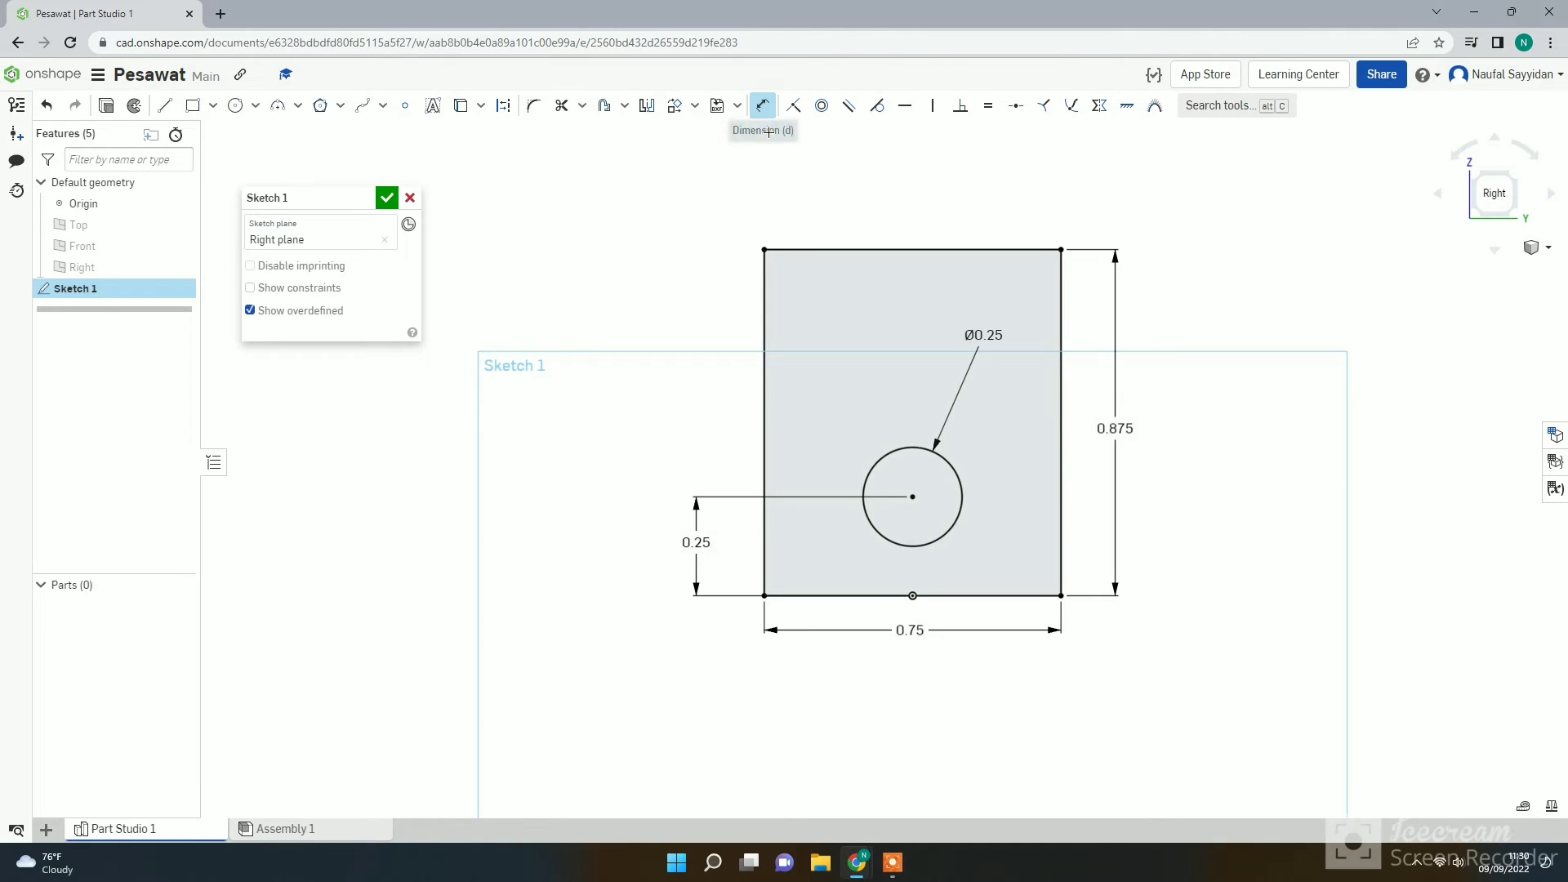
{"action": "left_click", "coordinate": [762, 106]}
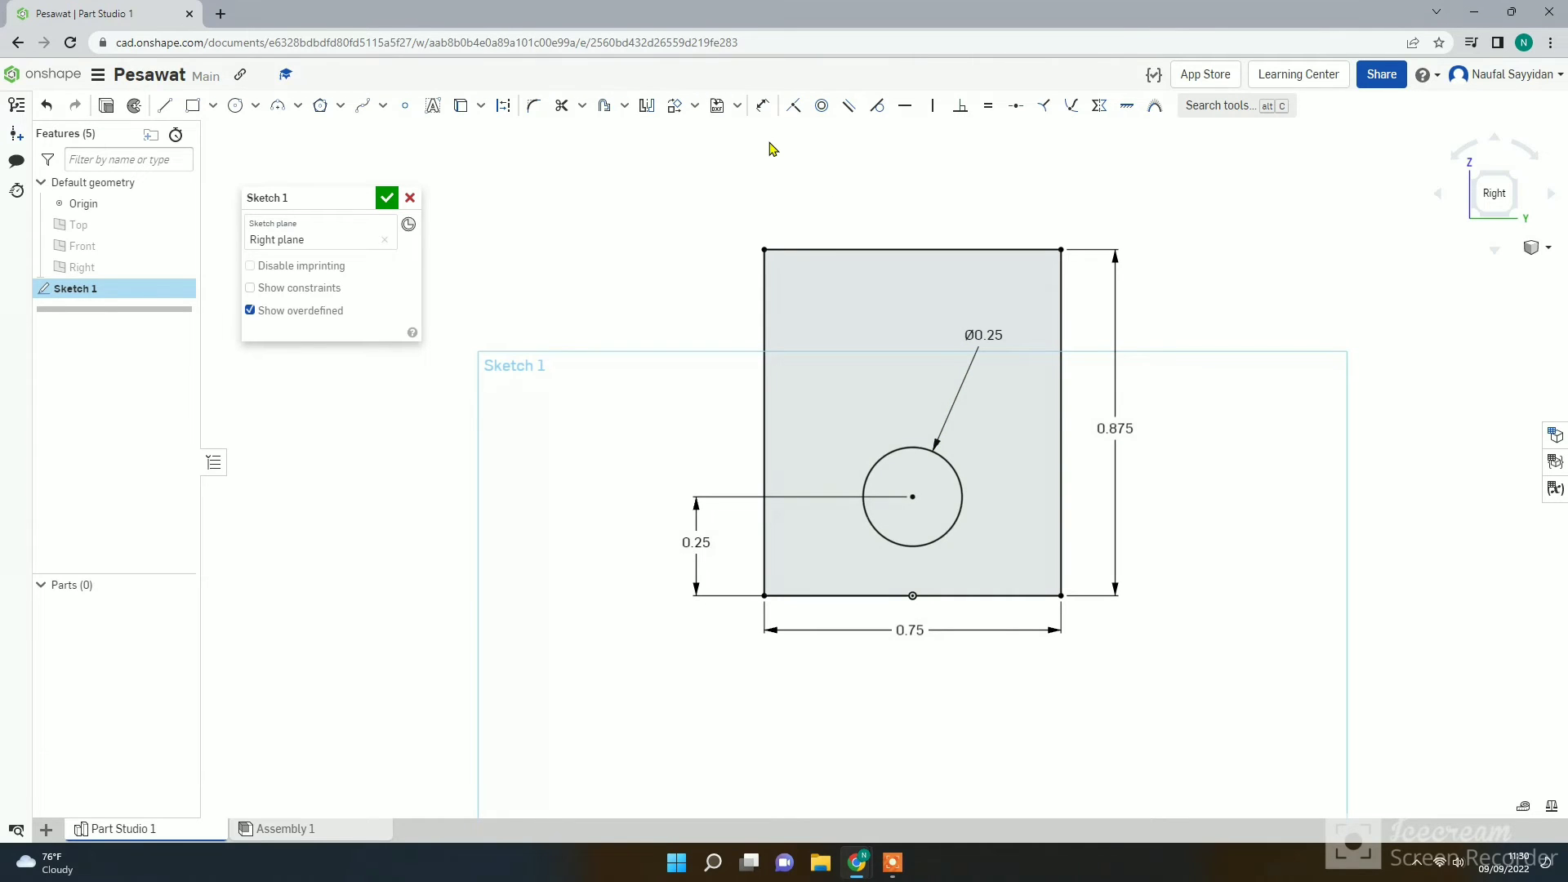
Apply a 0.125 in sketch fillet to both bottom corners of the rectangle.
{"action": "left_click", "coordinate": [535, 113]}
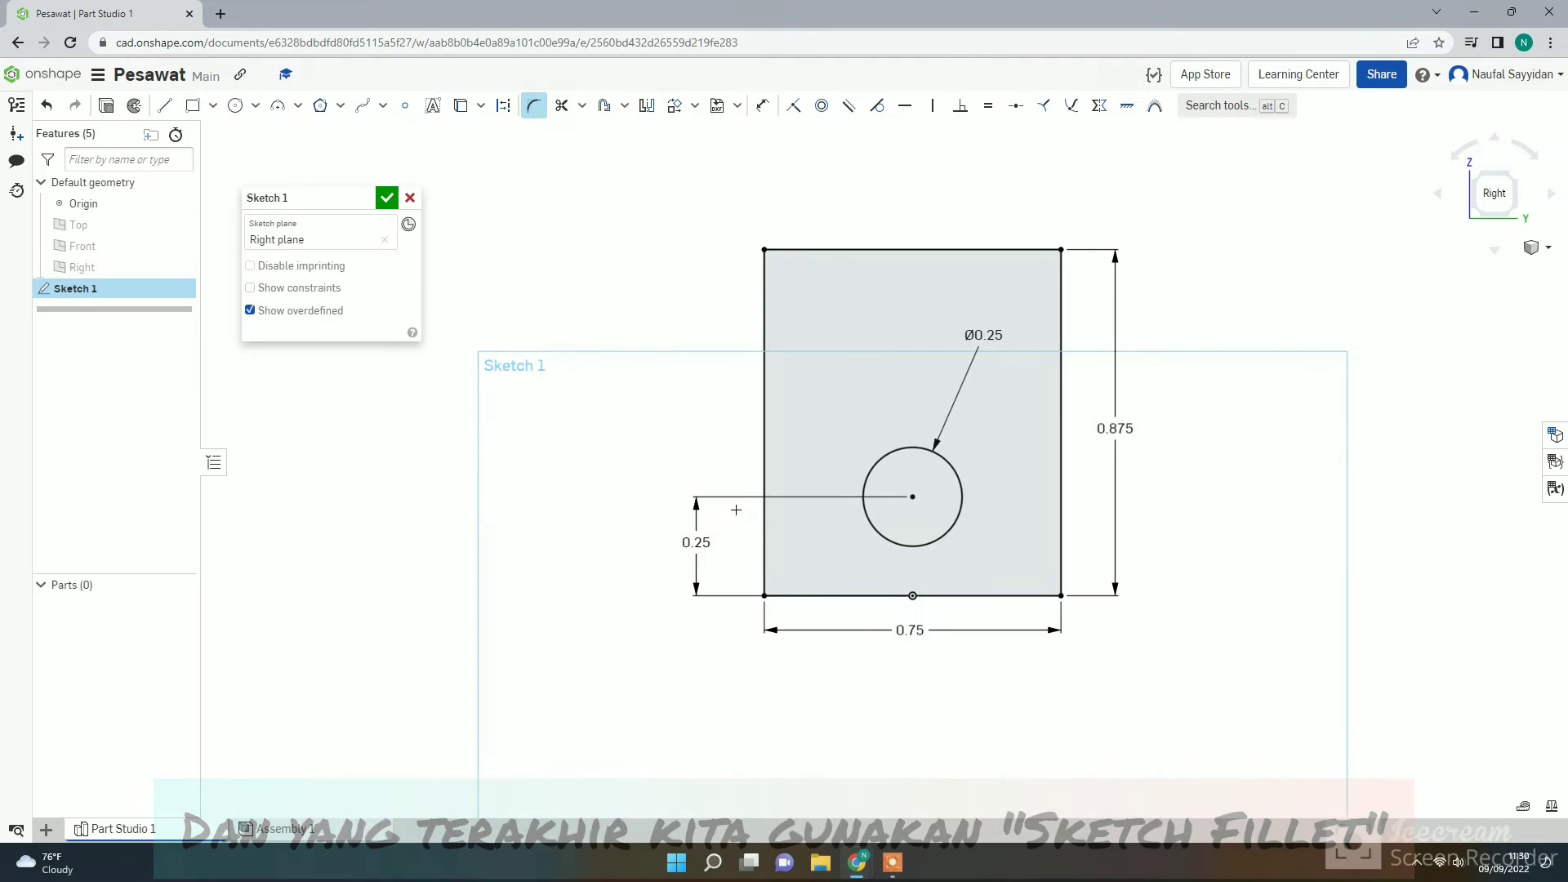
{"action": "left_click", "coordinate": [765, 595]}
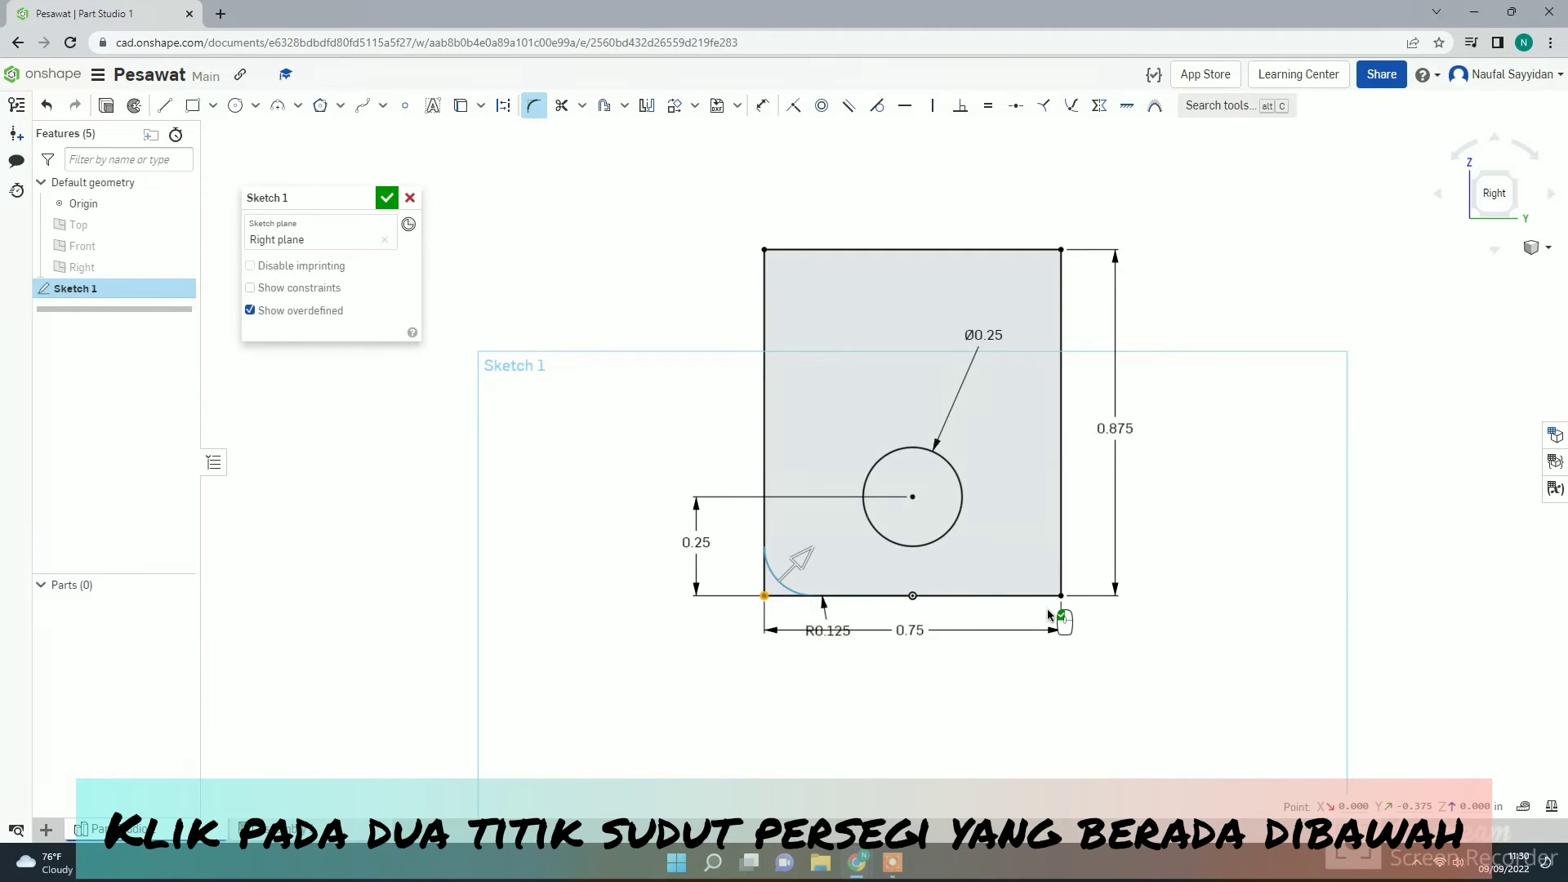
{"action": "left_click", "coordinate": [1061, 596]}
{"action": "left_click", "coordinate": [887, 677]}
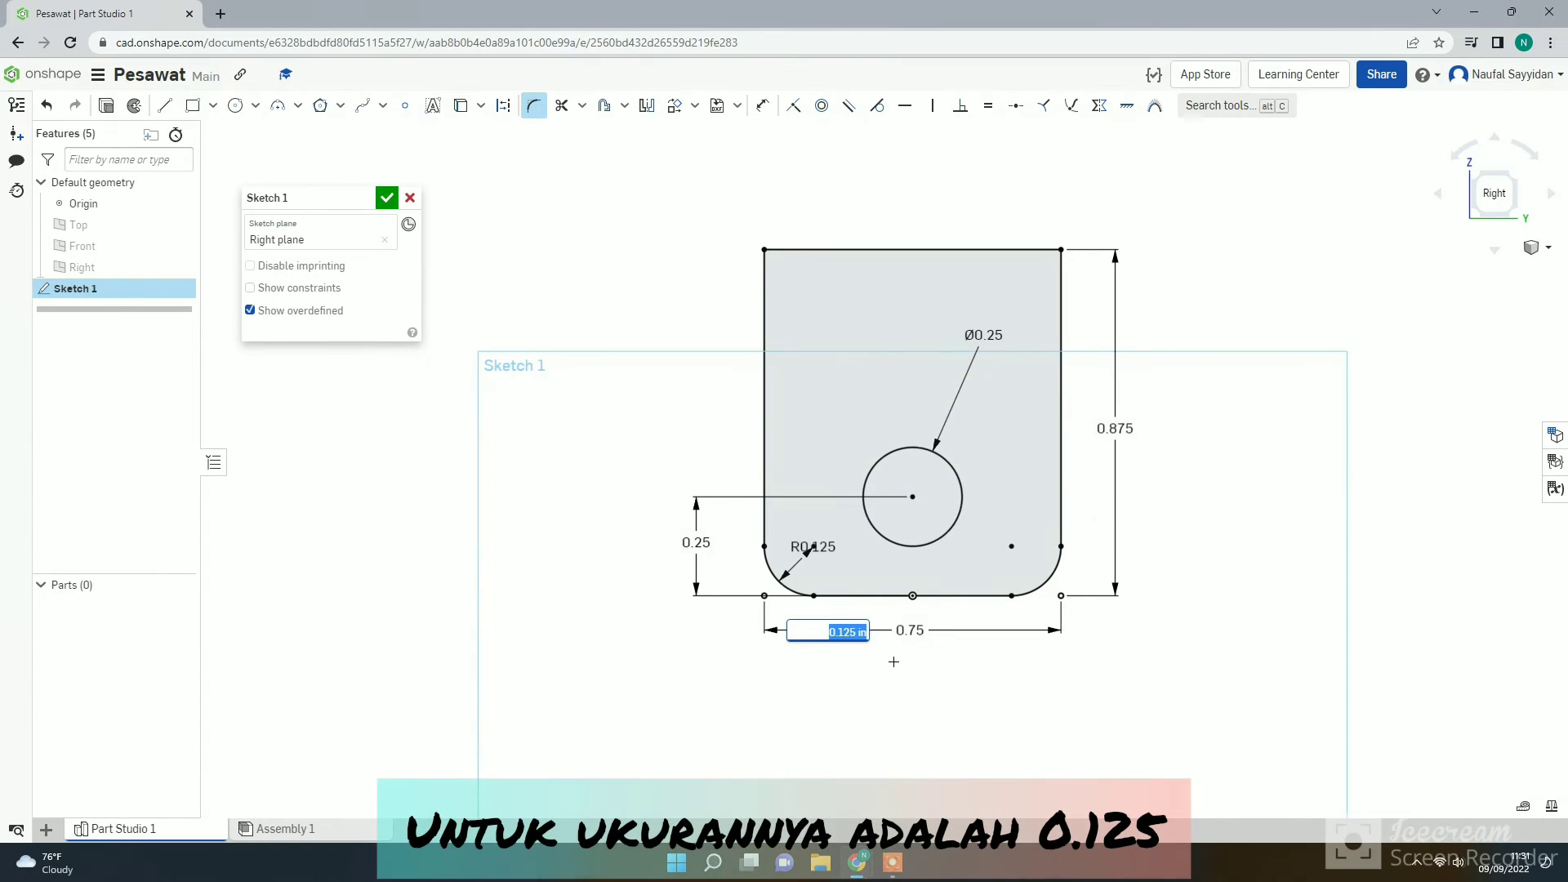
{"action": "key", "text": "Return"}
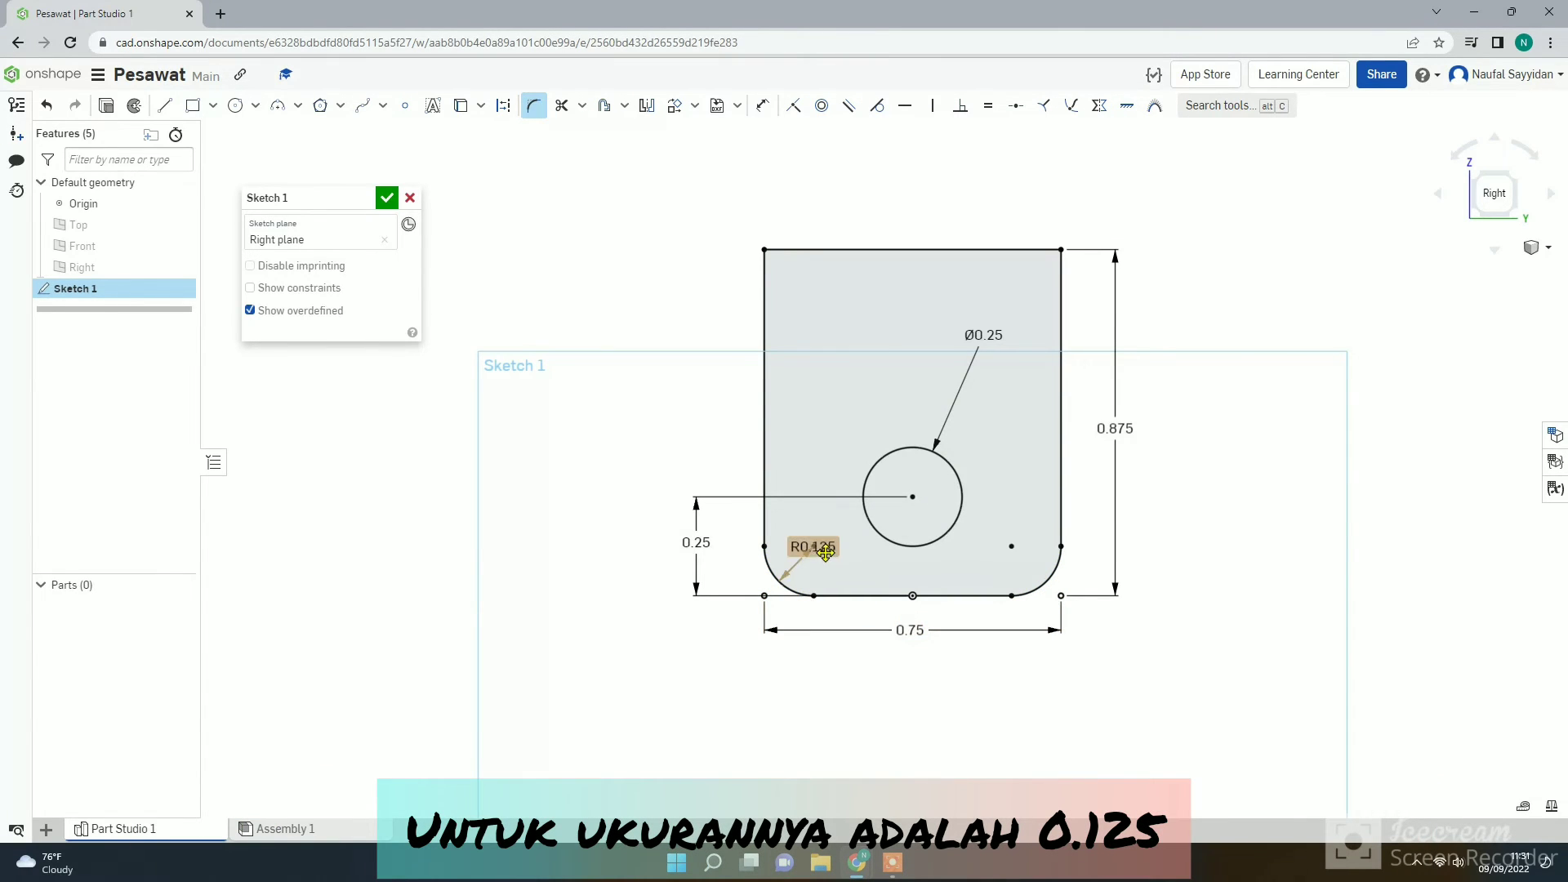
Move the fillet radius label outside the profile's lower-left corner and finish the sketch.
{"action": "left_click_drag", "start_coordinate": [813, 546], "coordinate": [739, 578]}
{"action": "left_click_drag", "start_coordinate": [745, 579], "coordinate": [740, 580]}
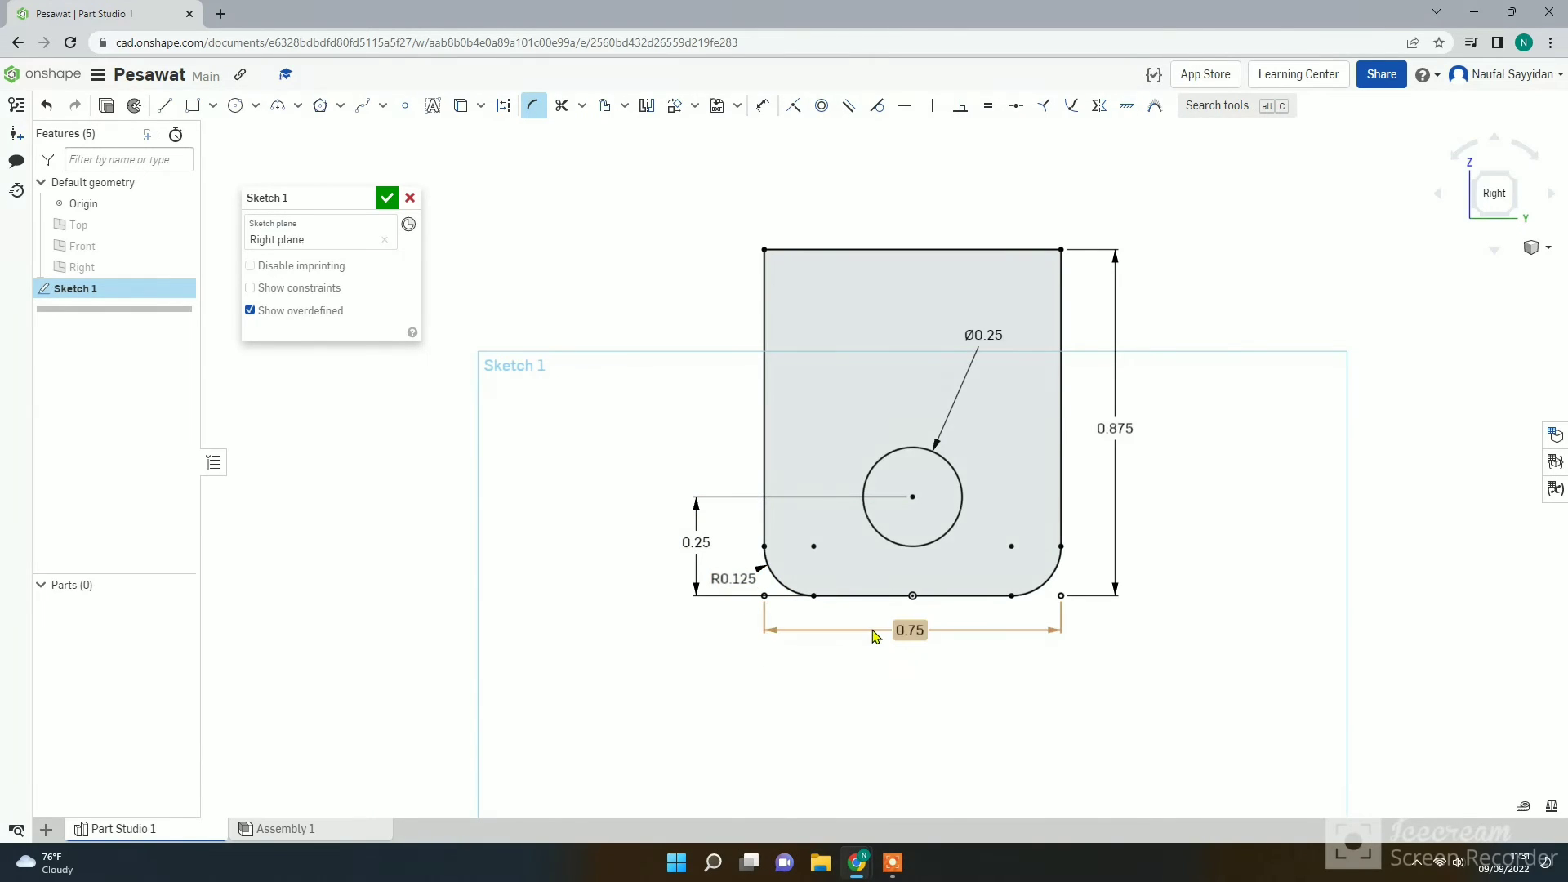
{"action": "key", "text": "Escape"}
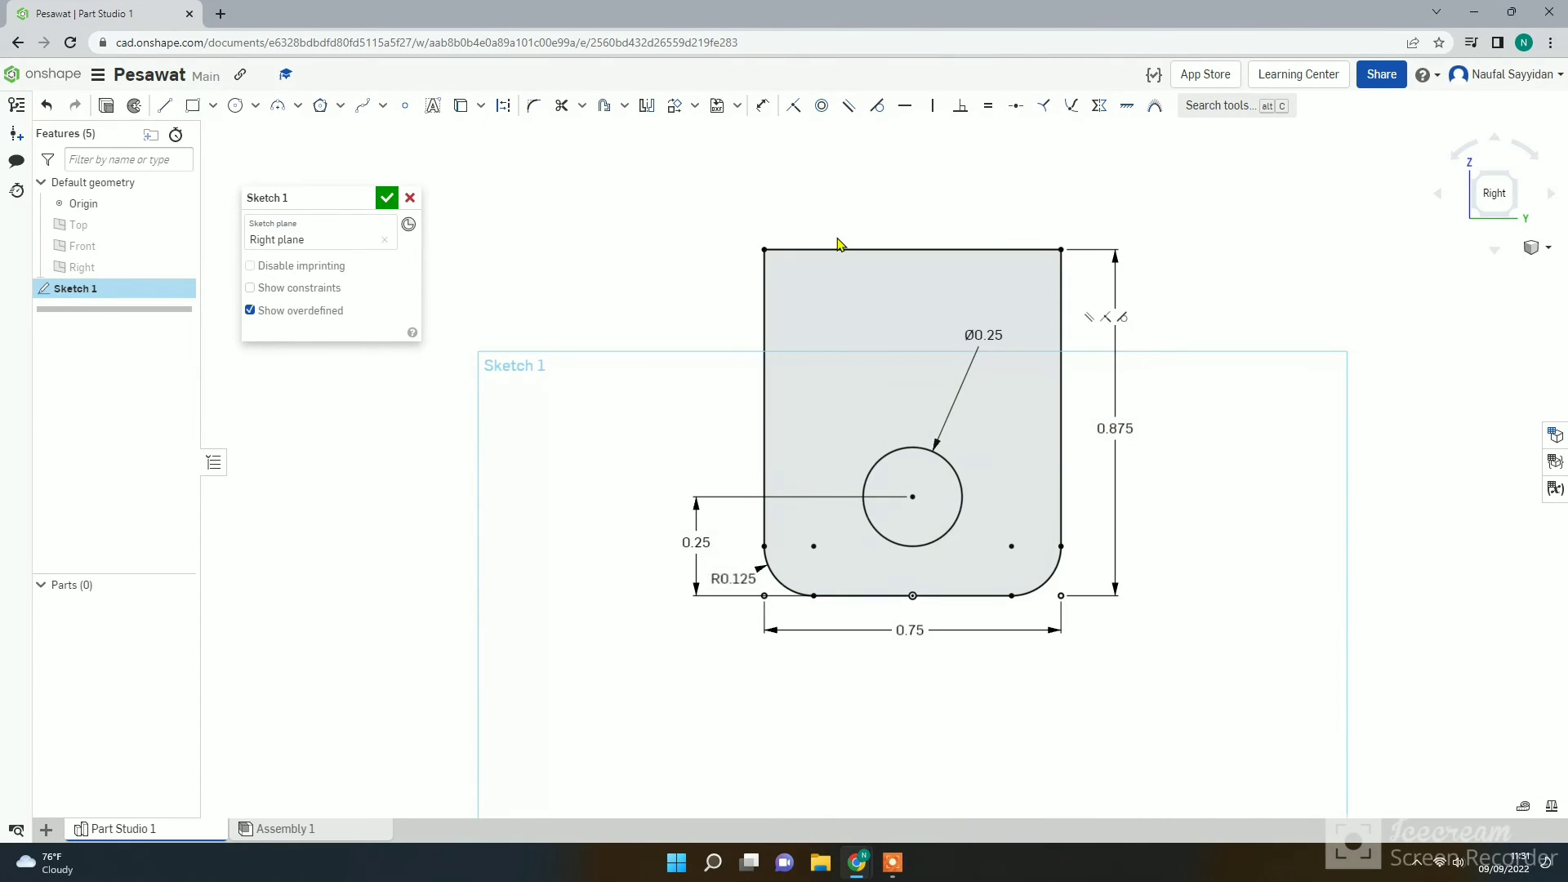
{"action": "left_click", "coordinate": [386, 198]}
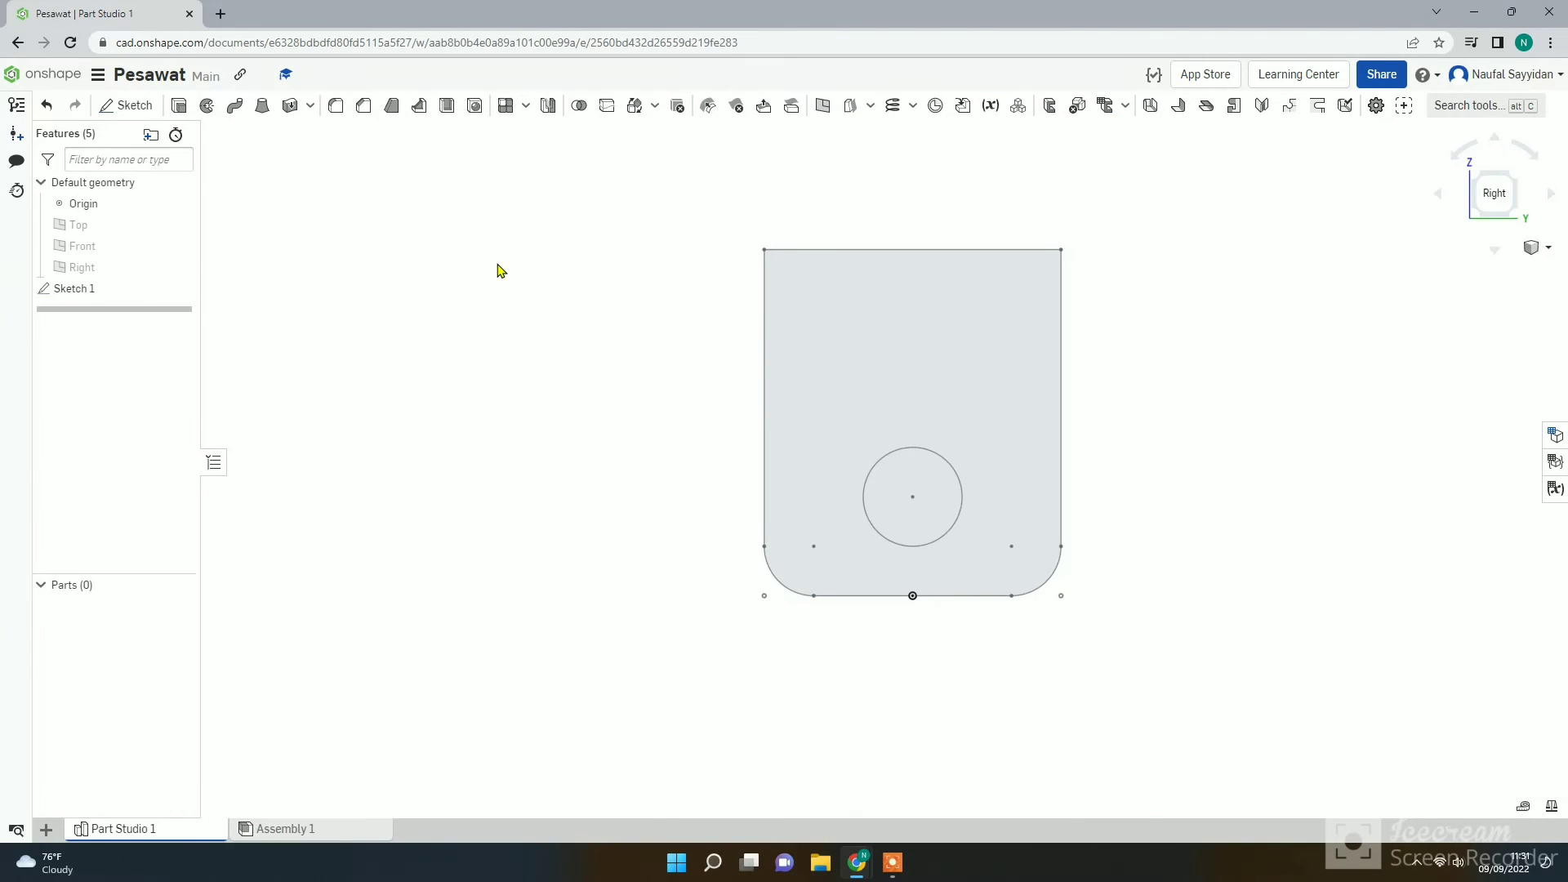
Extrude the rounded rectangle region around the circle as a new solid with a blind depth of 2 in.
{"action": "left_click", "coordinate": [863, 308]}
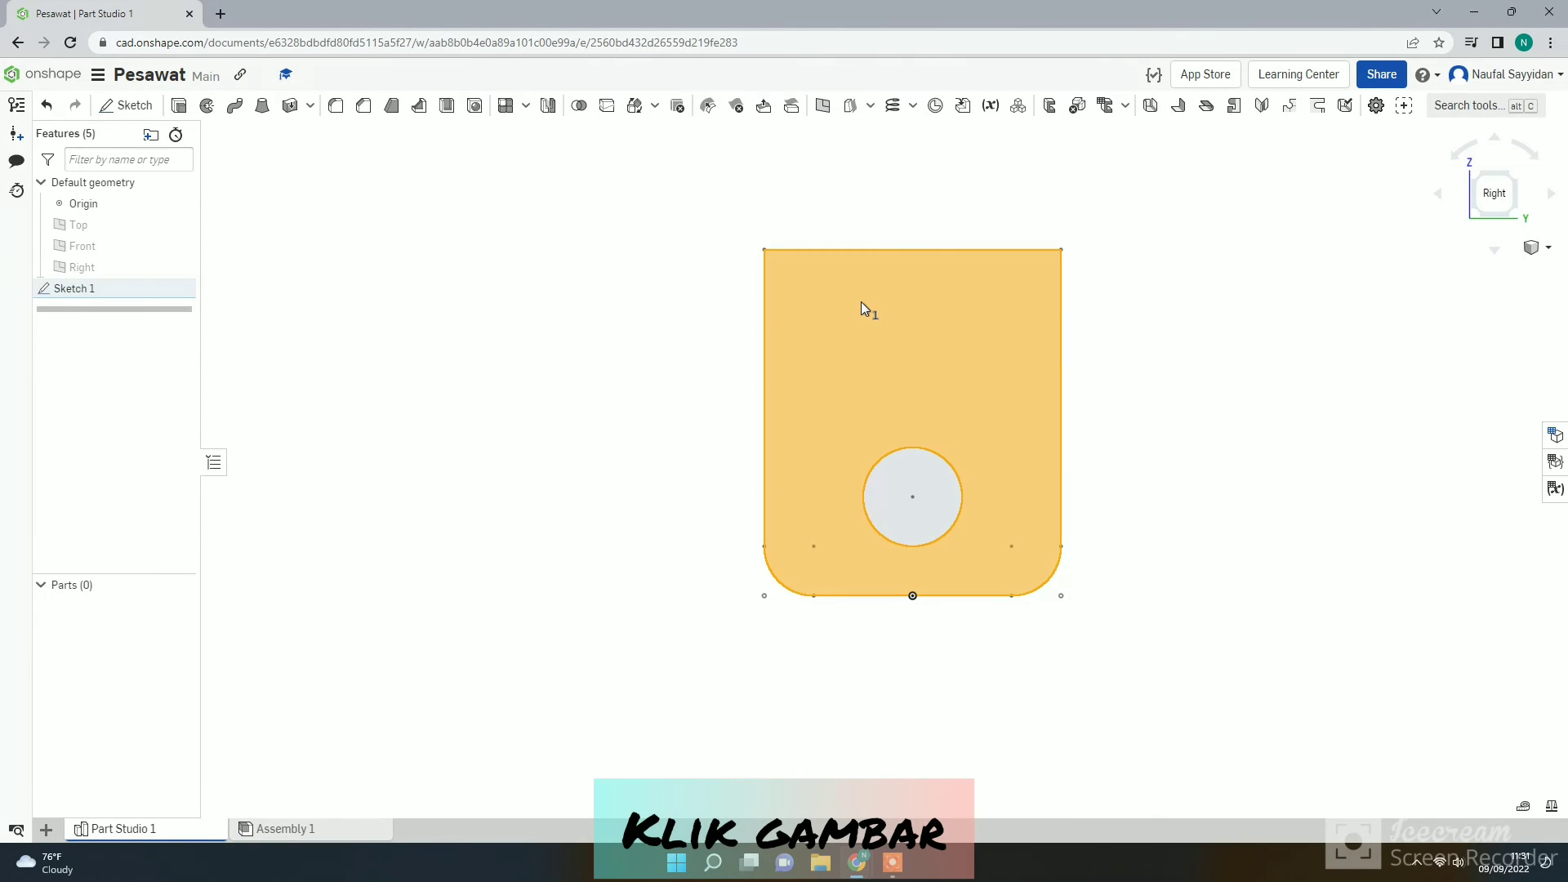
{"action": "left_click", "coordinate": [178, 106]}
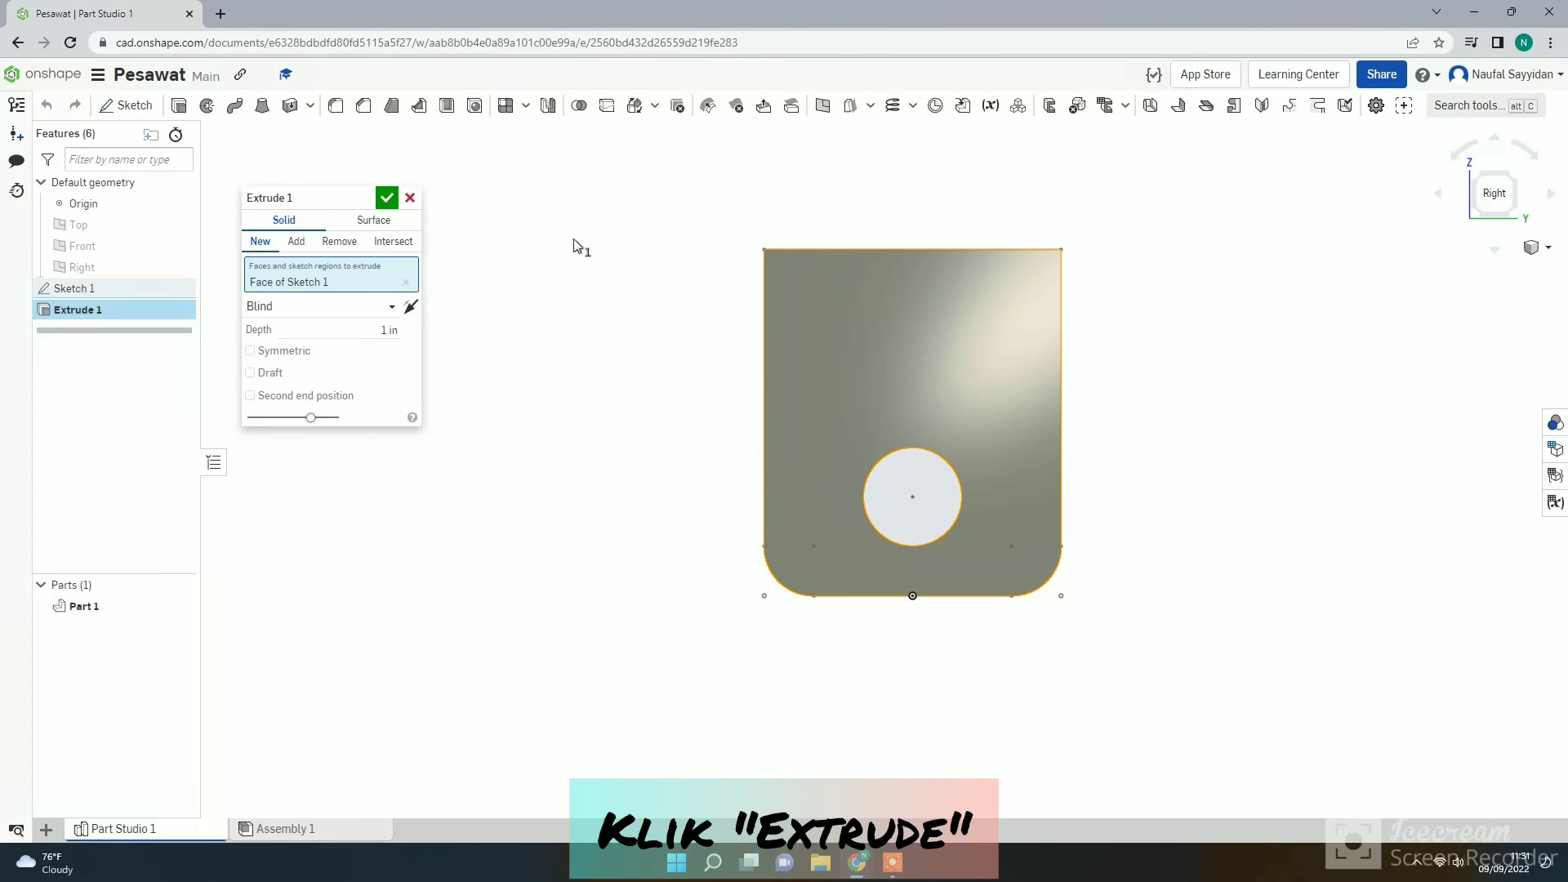
{"action": "left_click_drag", "start_coordinate": [319, 199], "coordinate": [470, 210]}
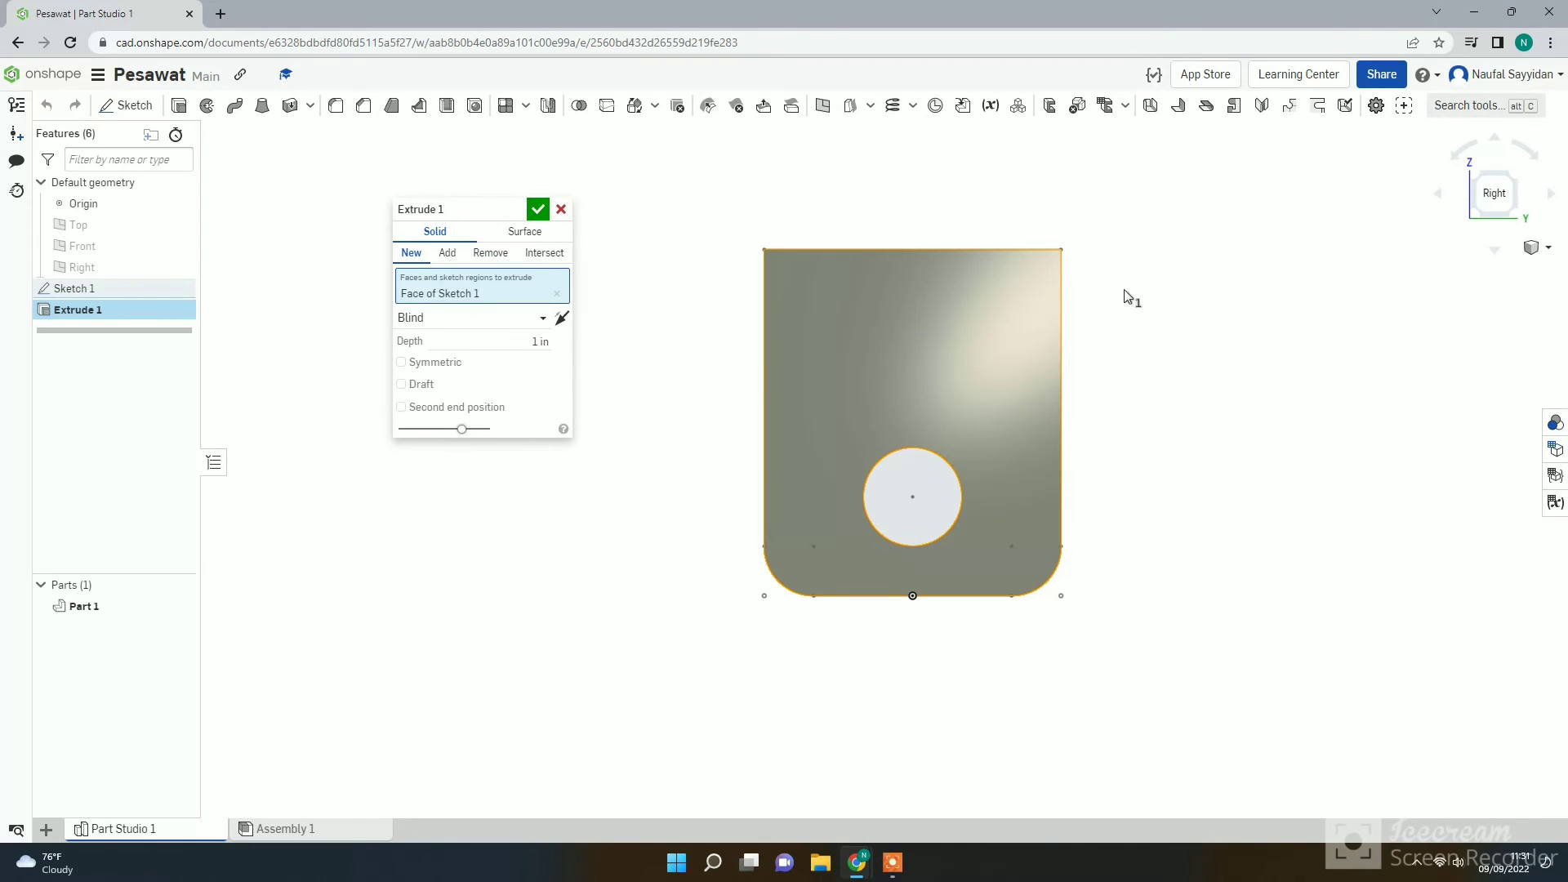
{"action": "key", "text": "shift+7"}
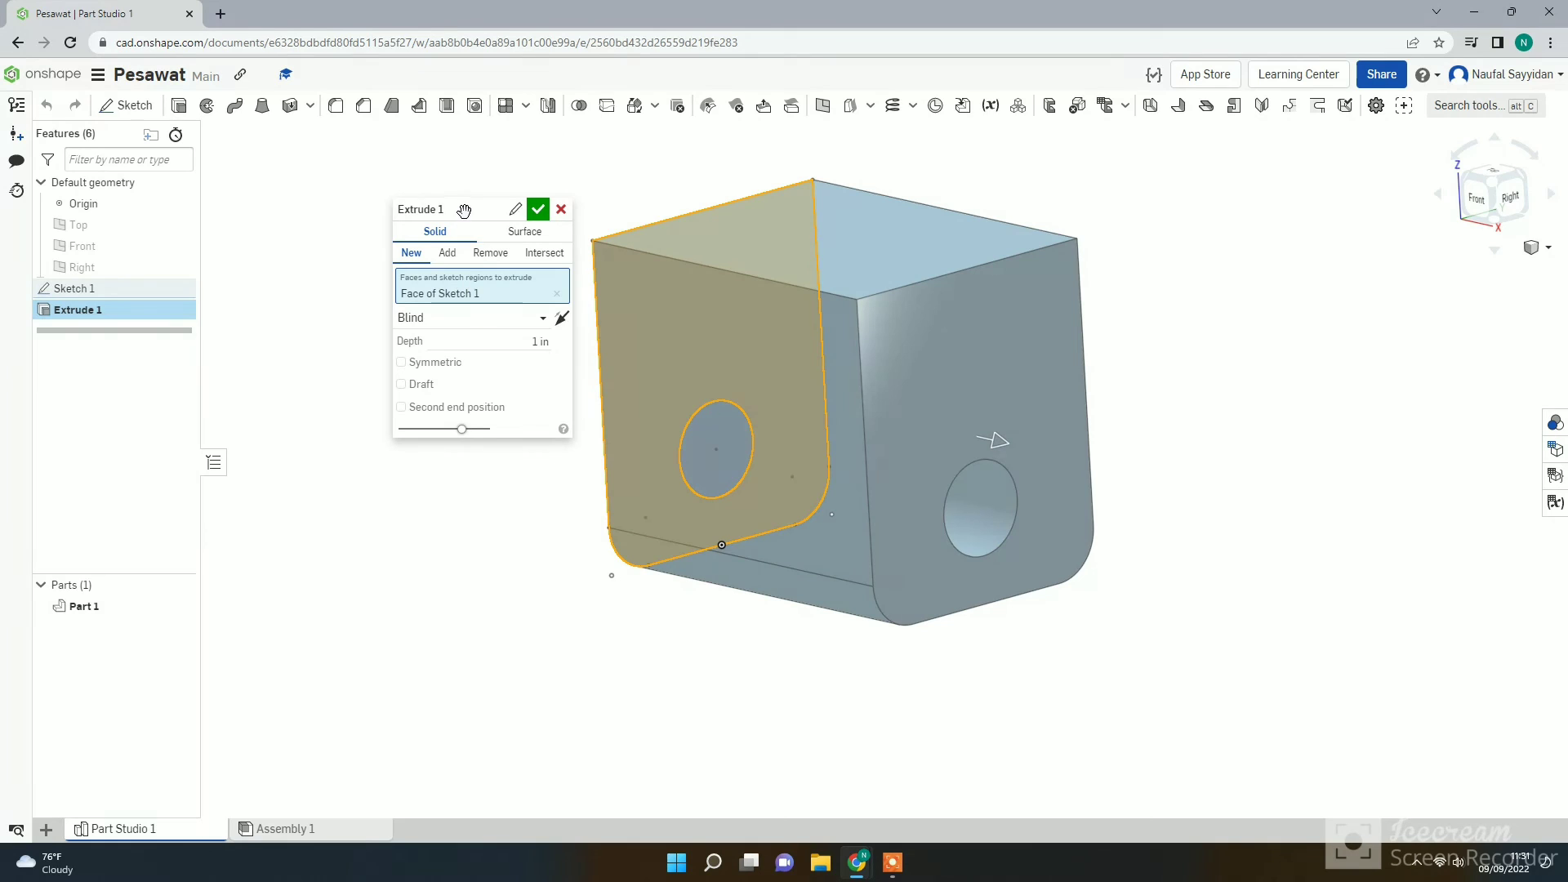
{"action": "left_click_drag", "start_coordinate": [462, 209], "coordinate": [395, 196]}
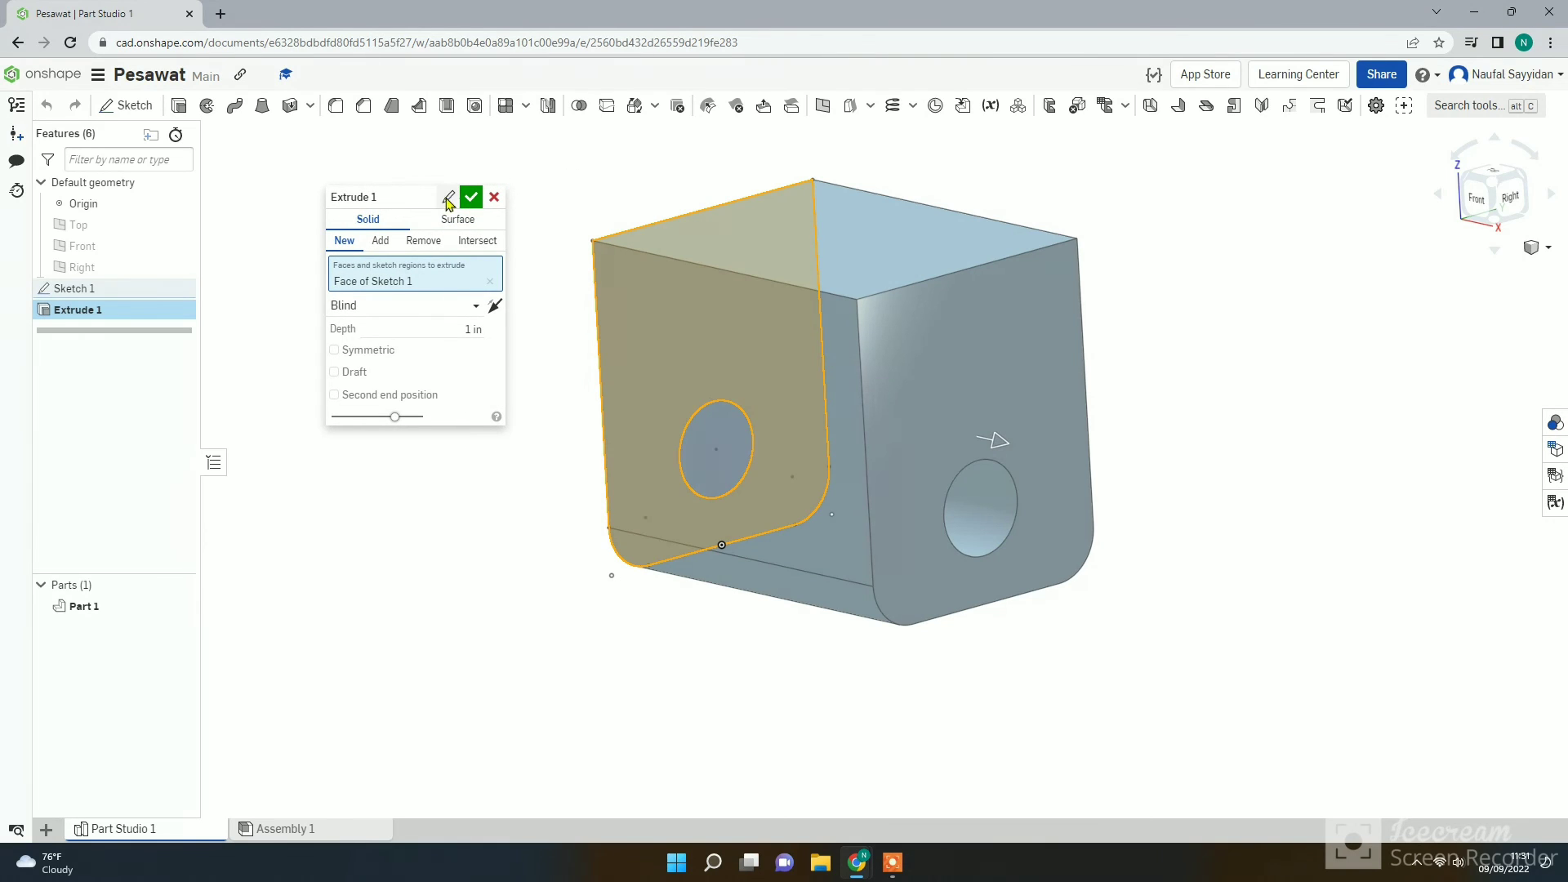
{"action": "left_click", "coordinate": [459, 327]}
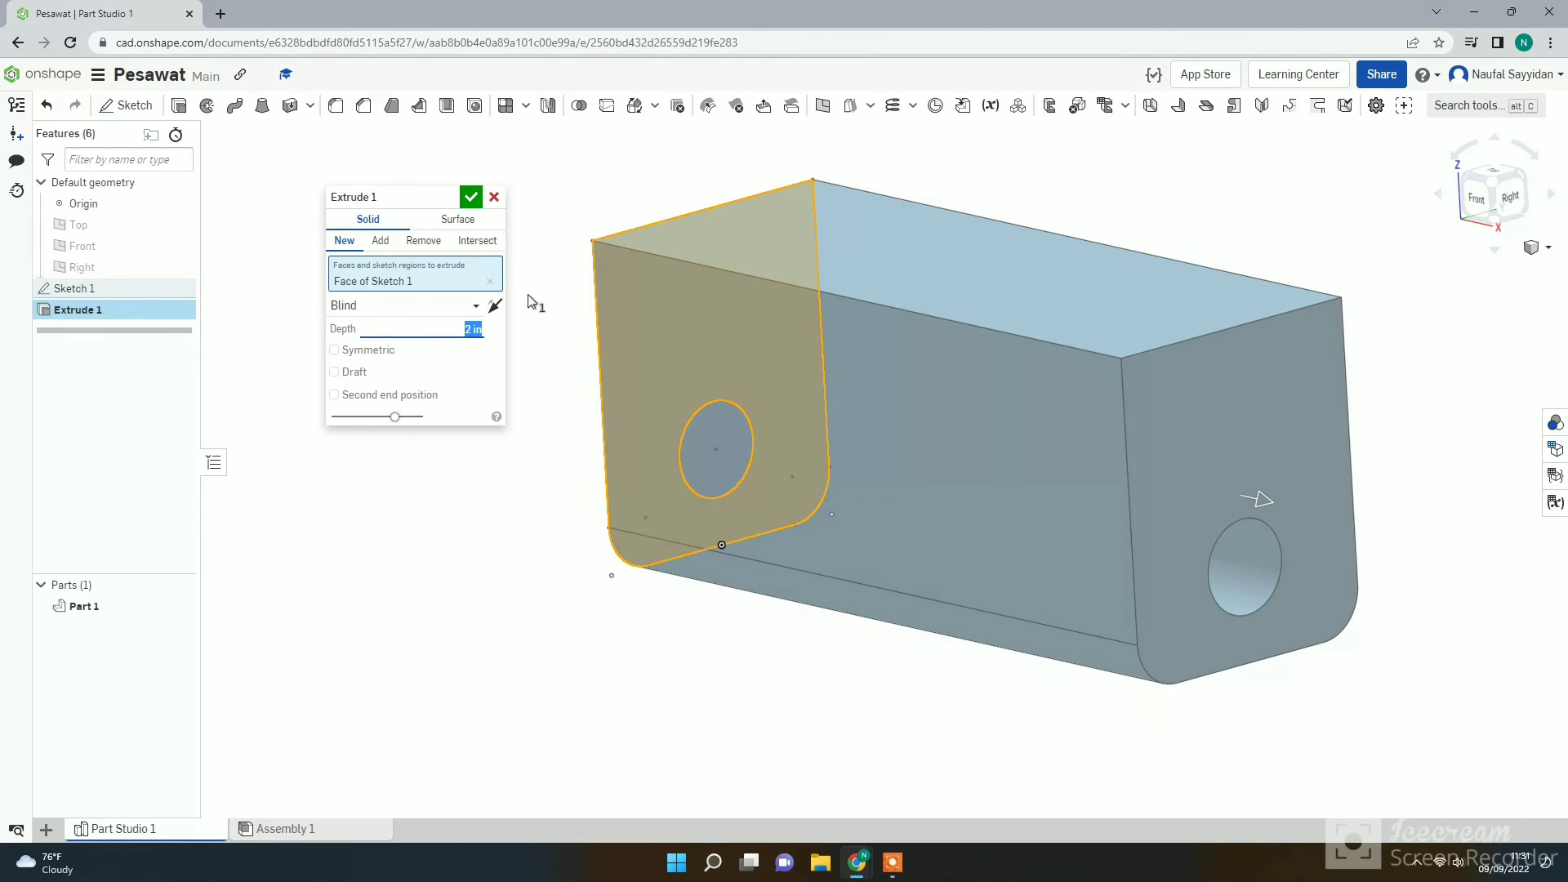
{"action": "left_click", "coordinate": [470, 199]}
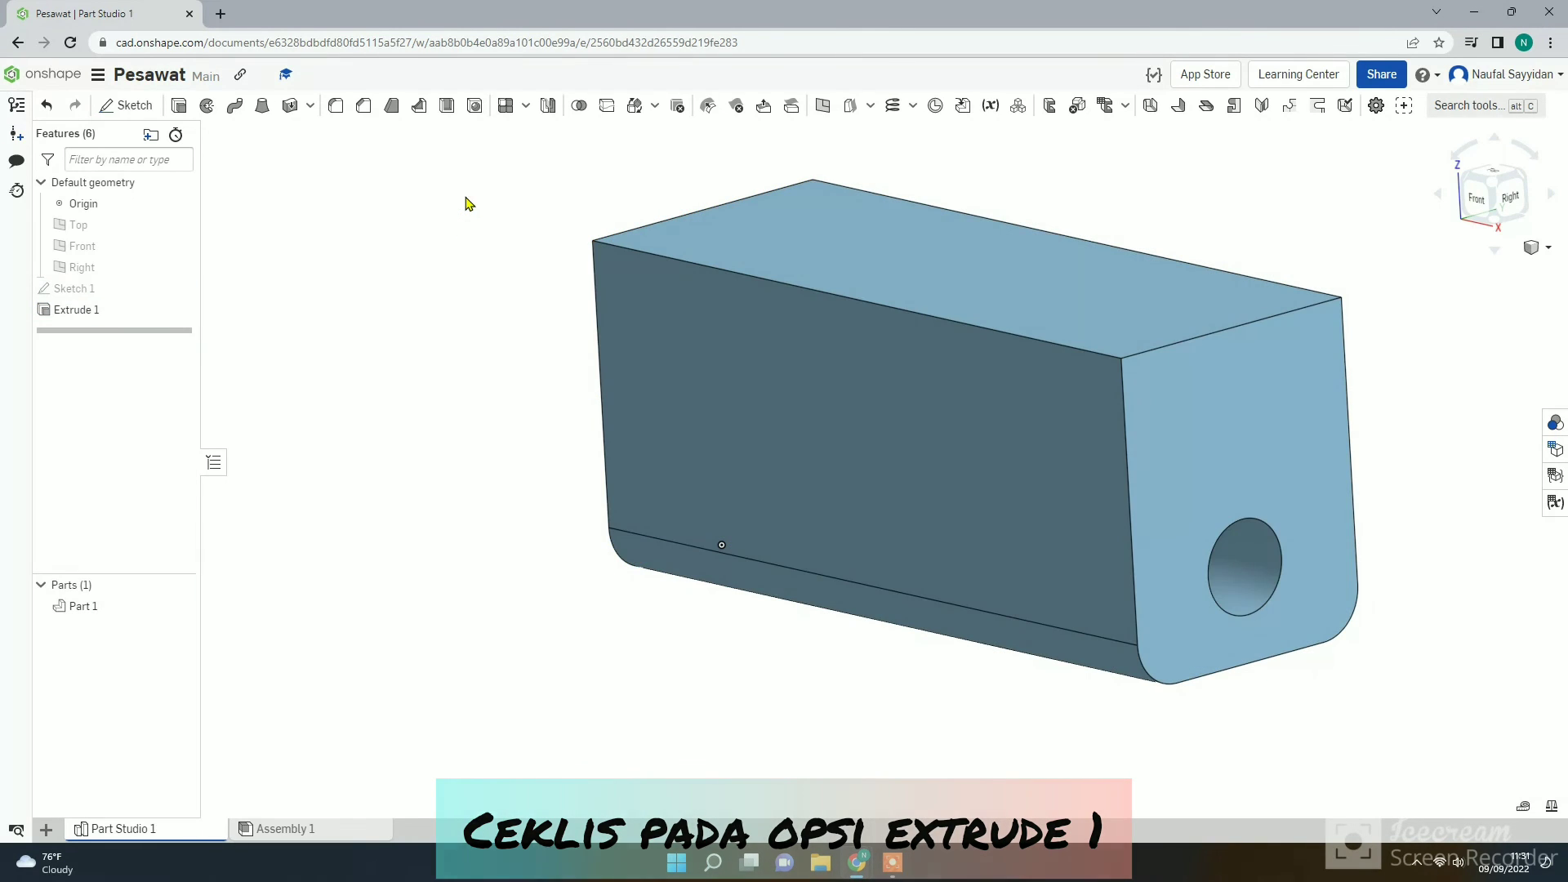
{"action": "right_click", "coordinate": [466, 200]}
{"action": "left_click", "coordinate": [523, 264]}
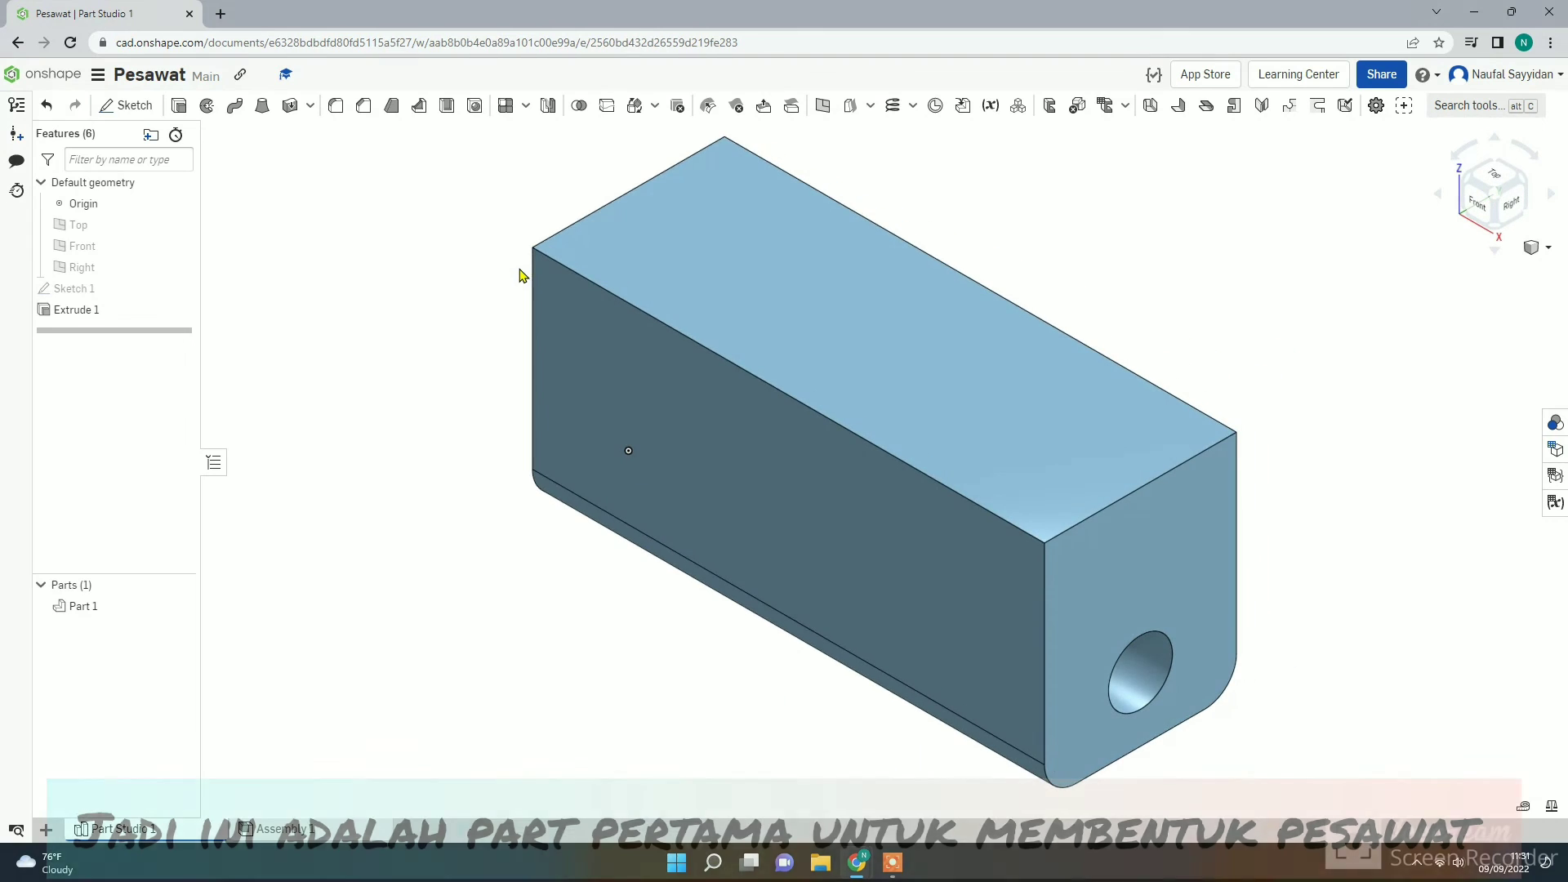